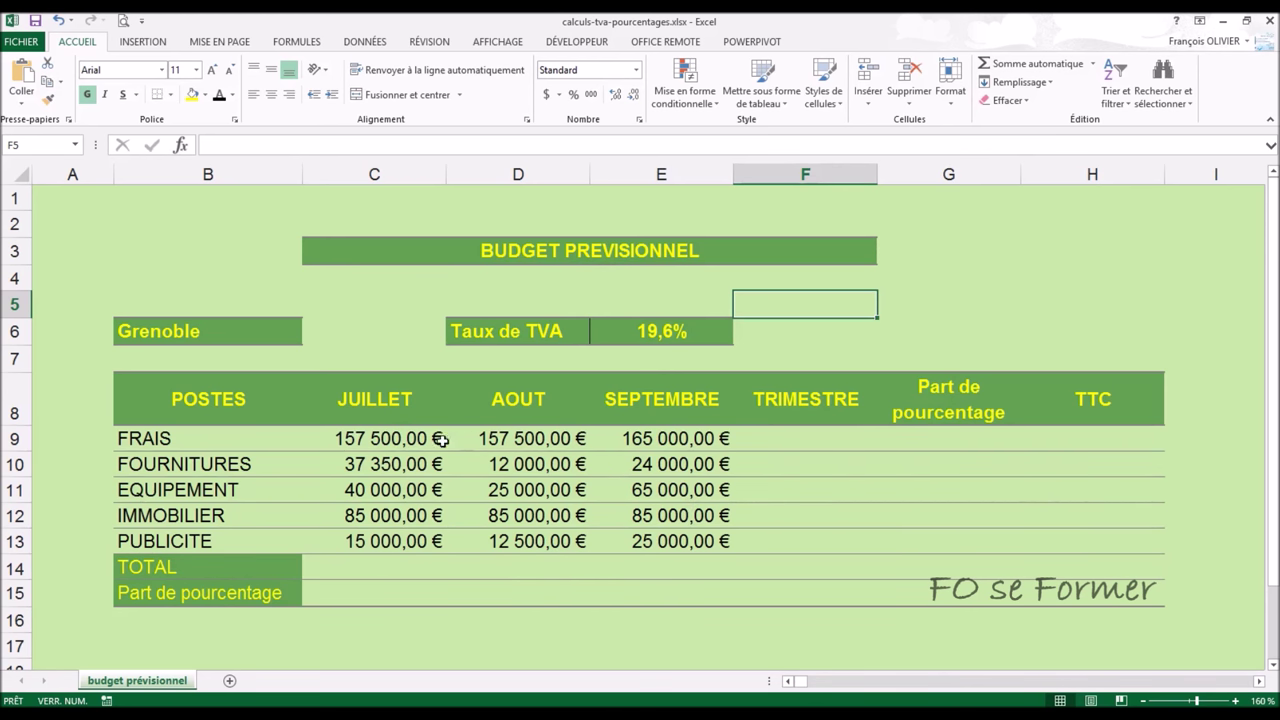
Step: AutoSum C9:F14 to fill the quarterly and monthly totals, reaching 990 850,00 €
mouse_move(400, 437)
mouse_down()
mouse_move(409, 548)
mouse_move(777, 570)
mouse_up()
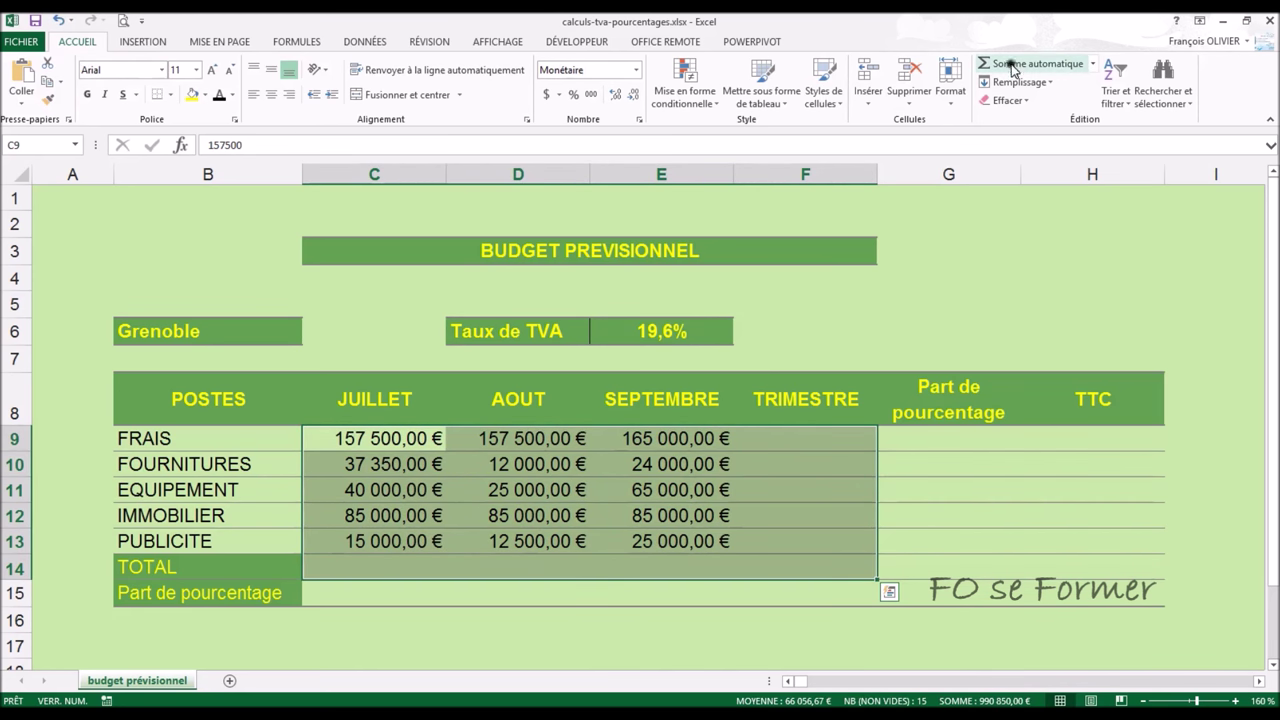
click(1055, 63)
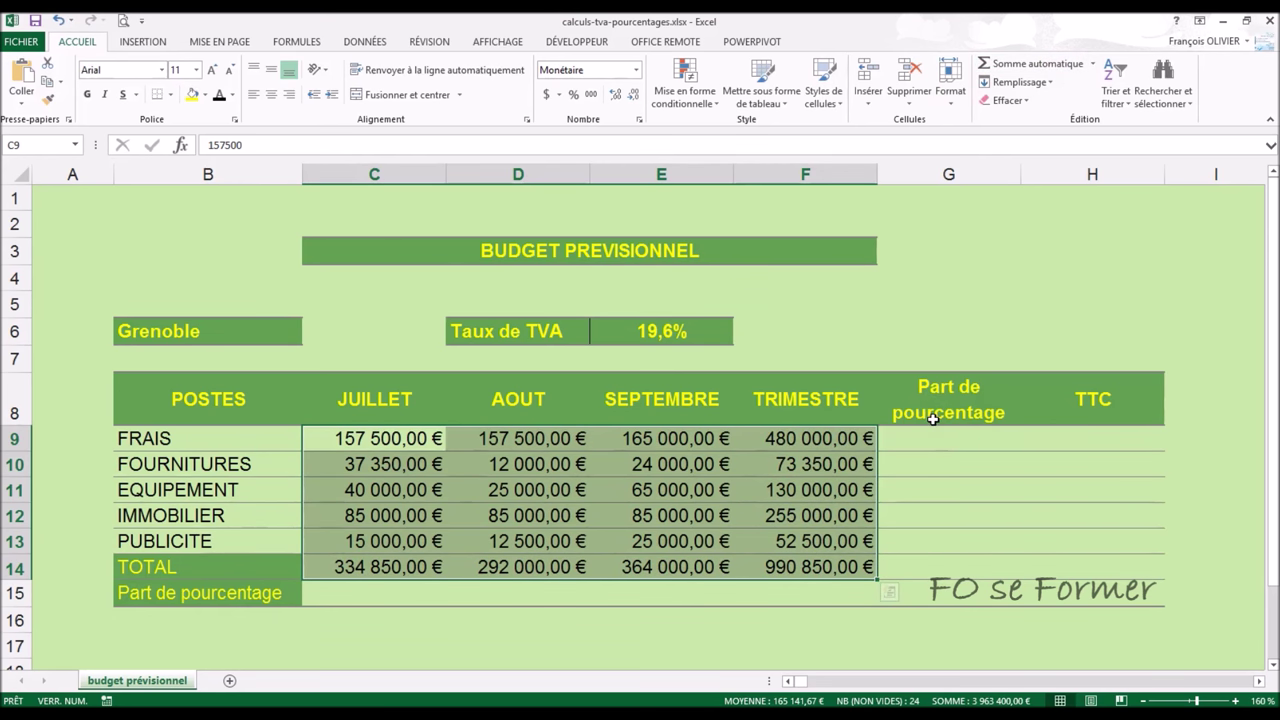
click(815, 437)
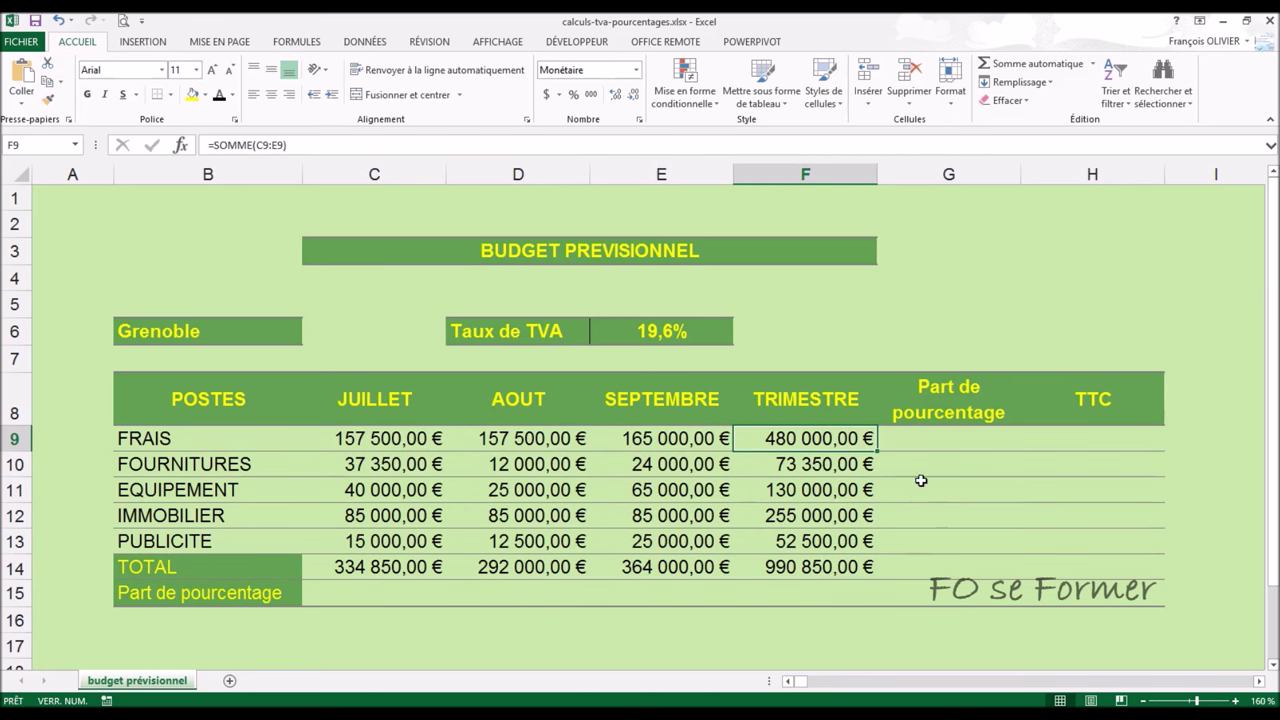
Step: Enter =F9/F14 in G9 to show FRAIS's 48,44% share
click(932, 437)
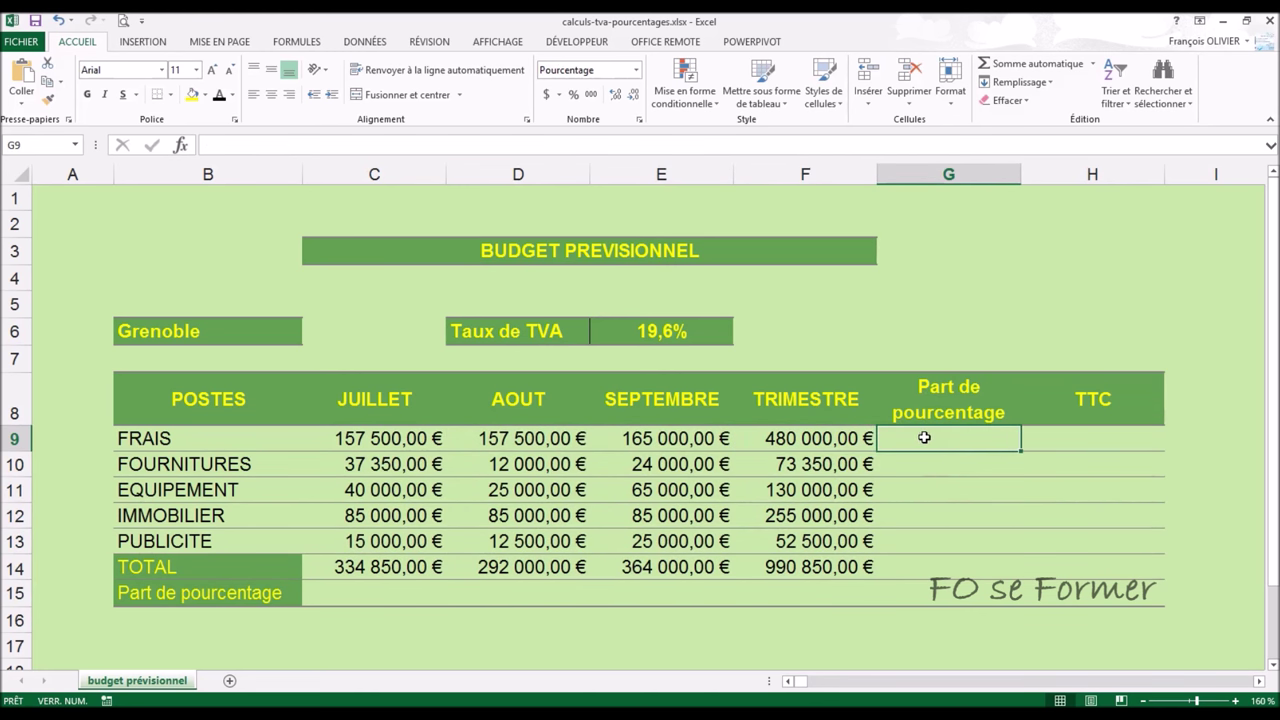
text(=)
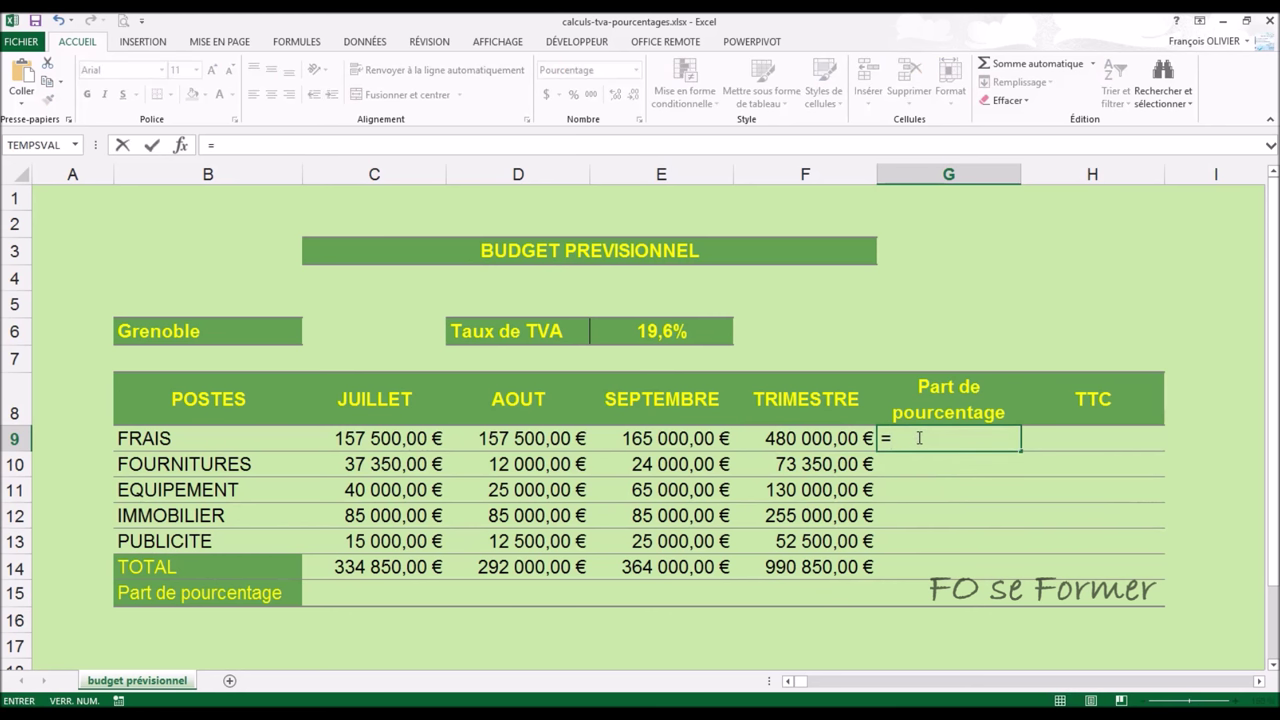
click(808, 438)
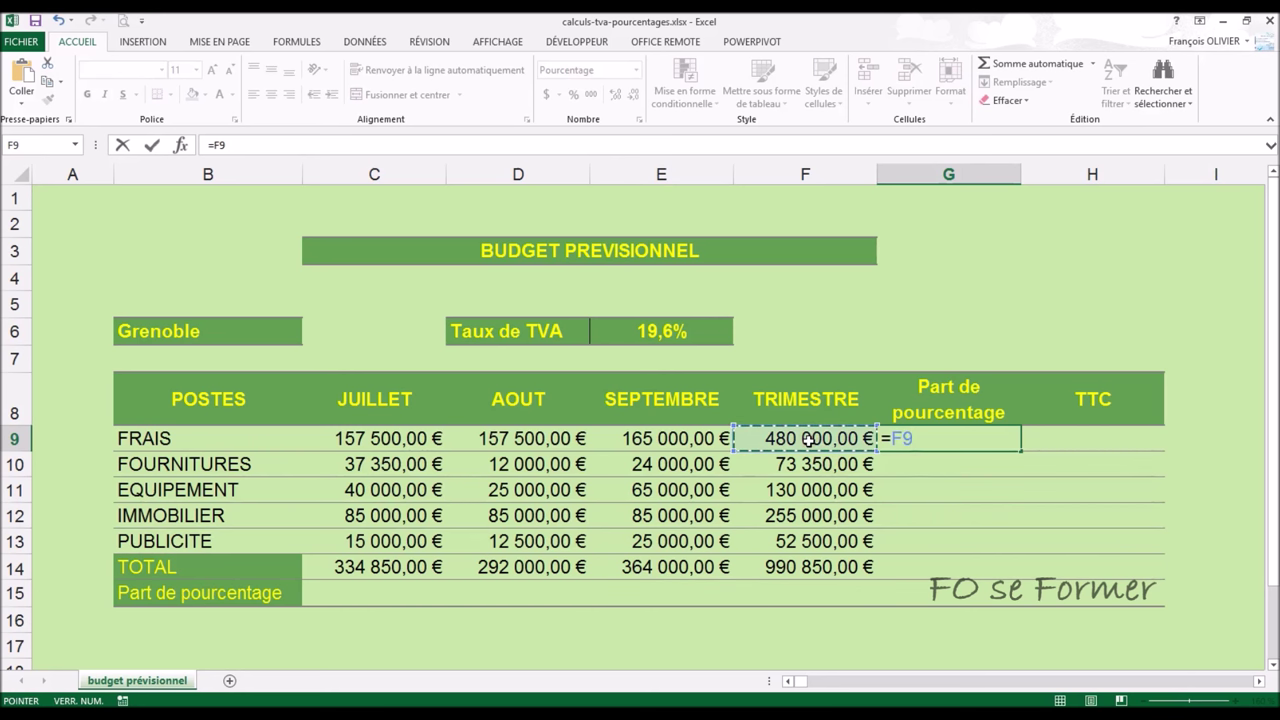
text(/)
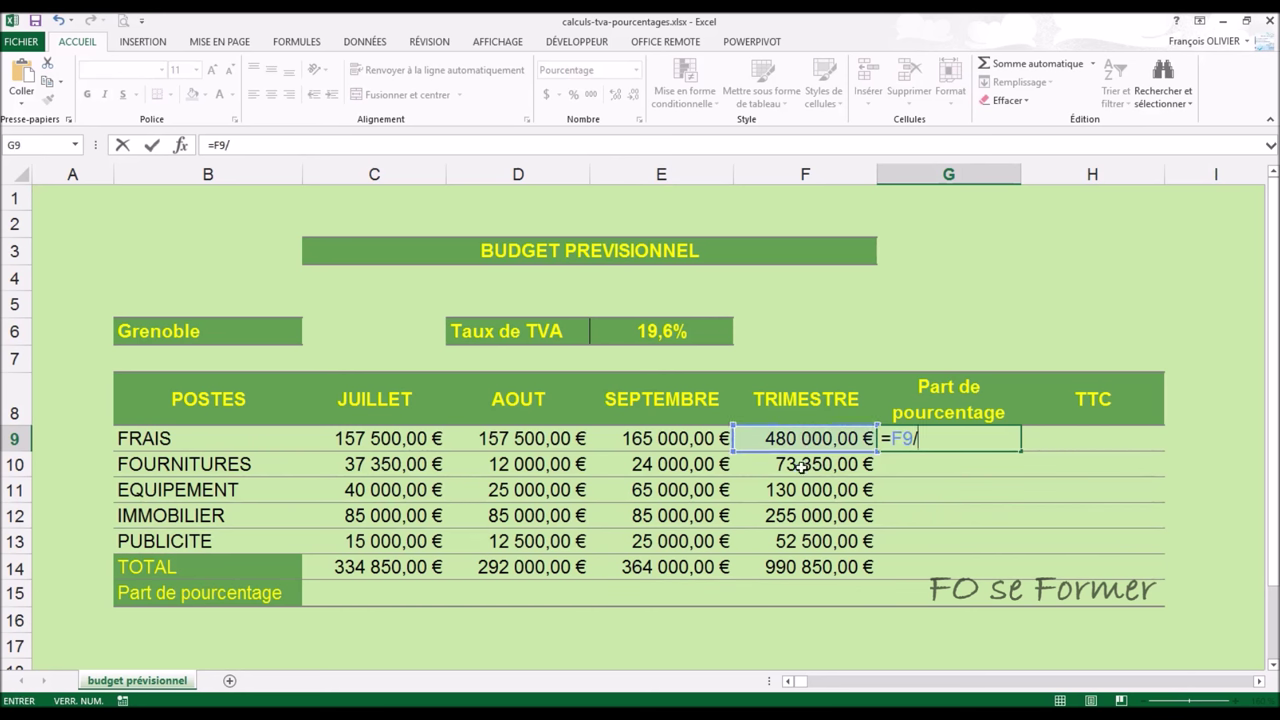
click(800, 568)
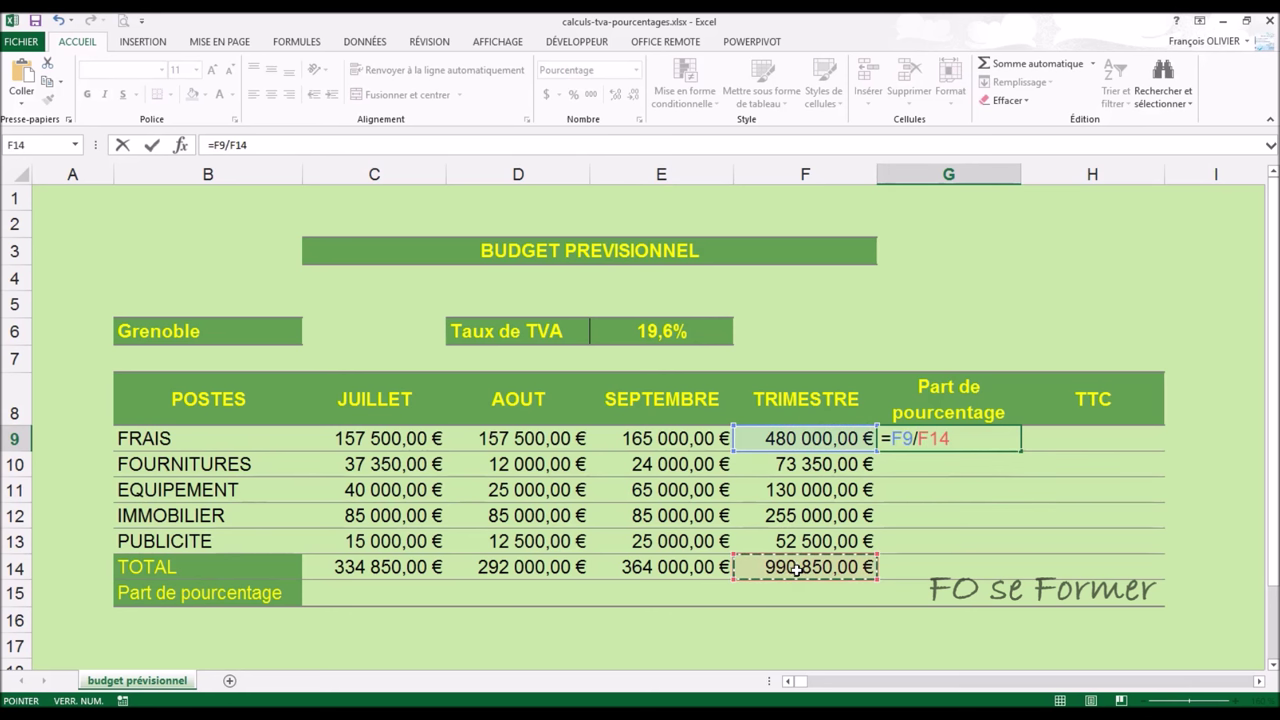
key(Return)
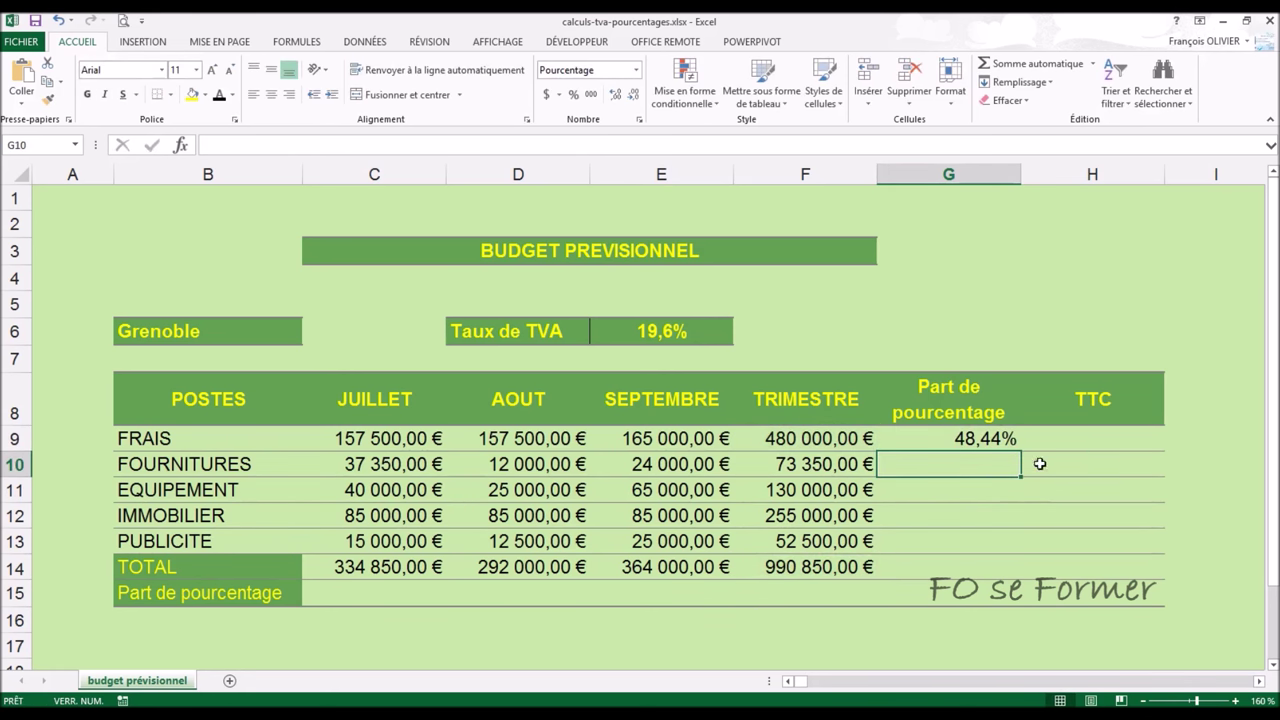
Step: Copy G9's formula down to G14 and inspect G10's #DIV/0! error
click(988, 438)
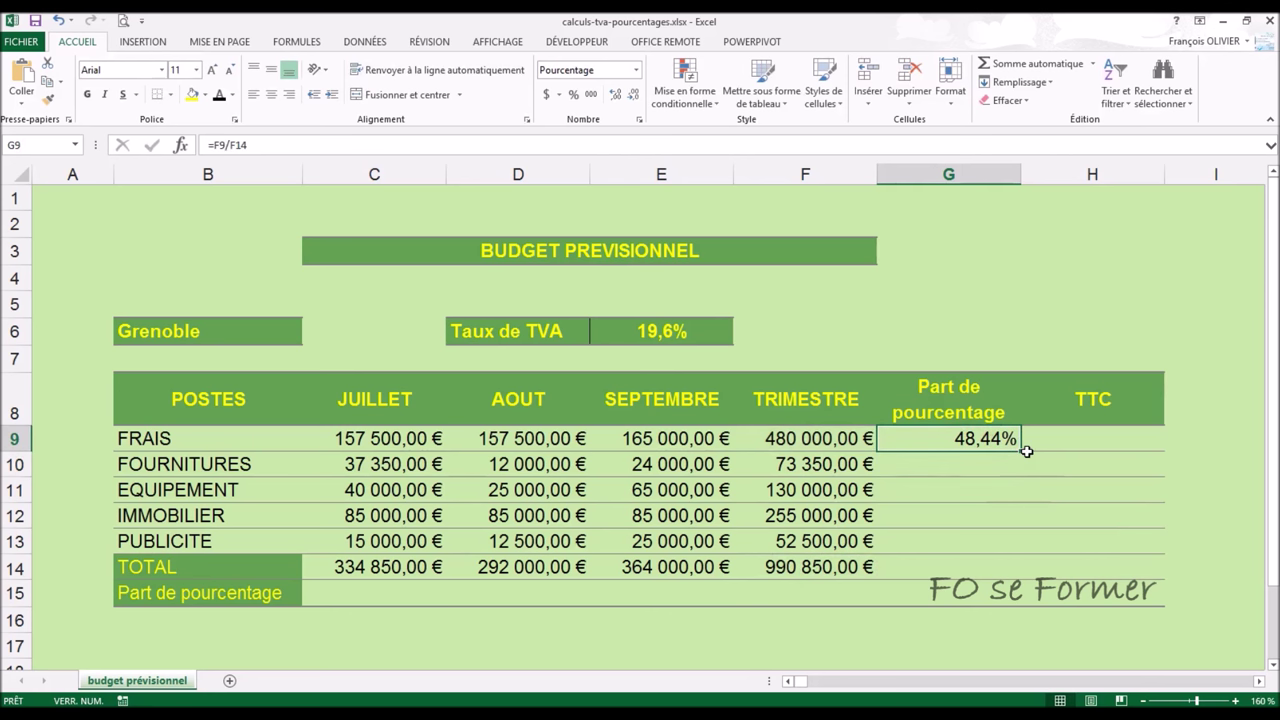
drag(1023, 452, 1023, 578)
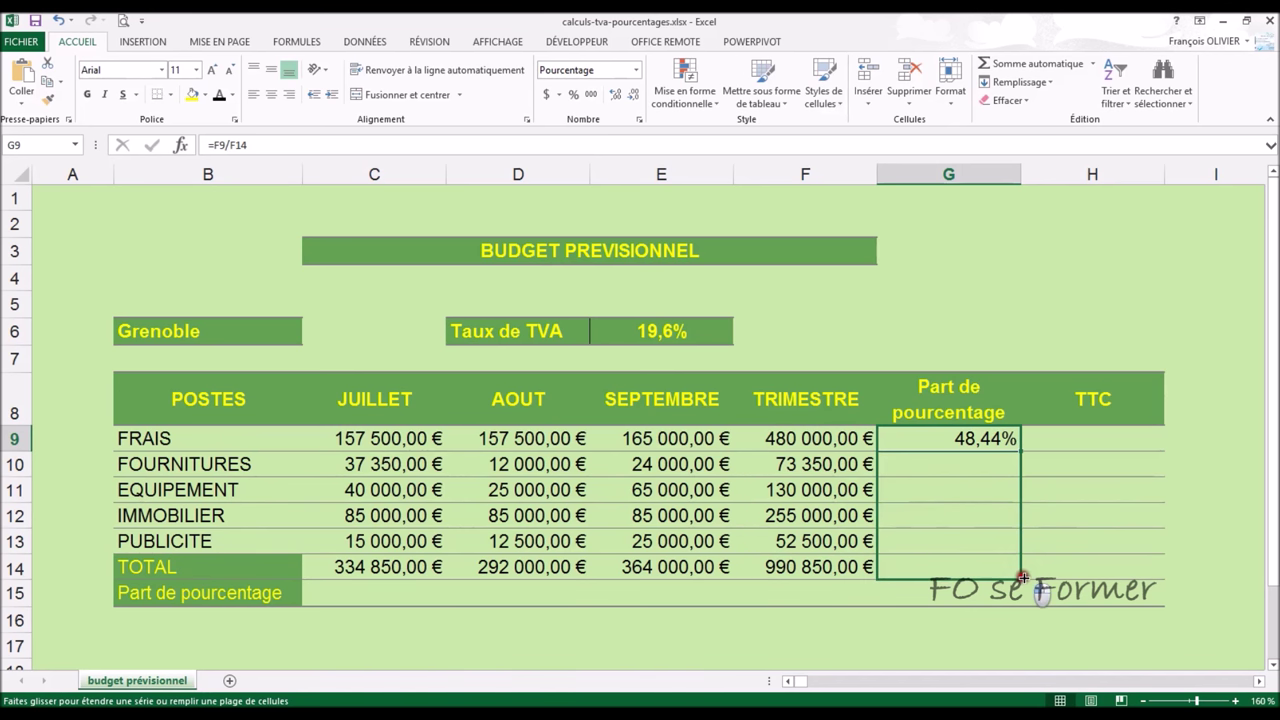
drag(1023, 578, 1023, 578)
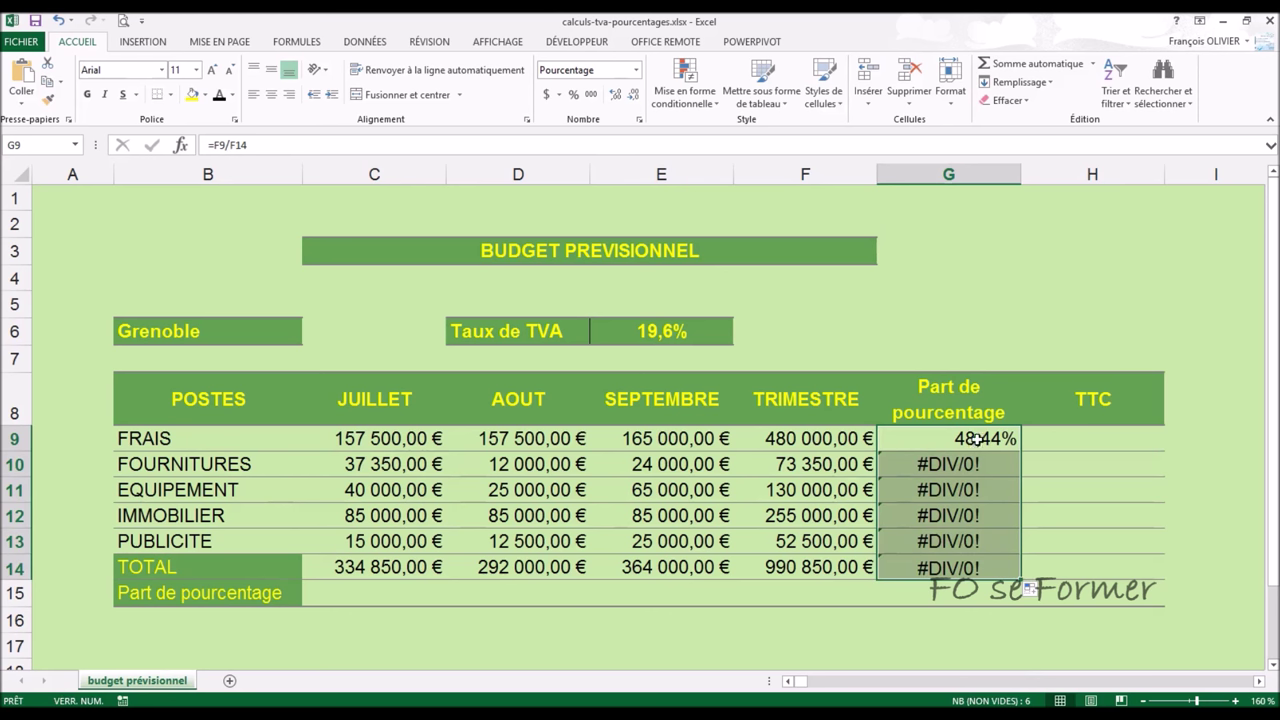
click(967, 464)
double_click(967, 464)
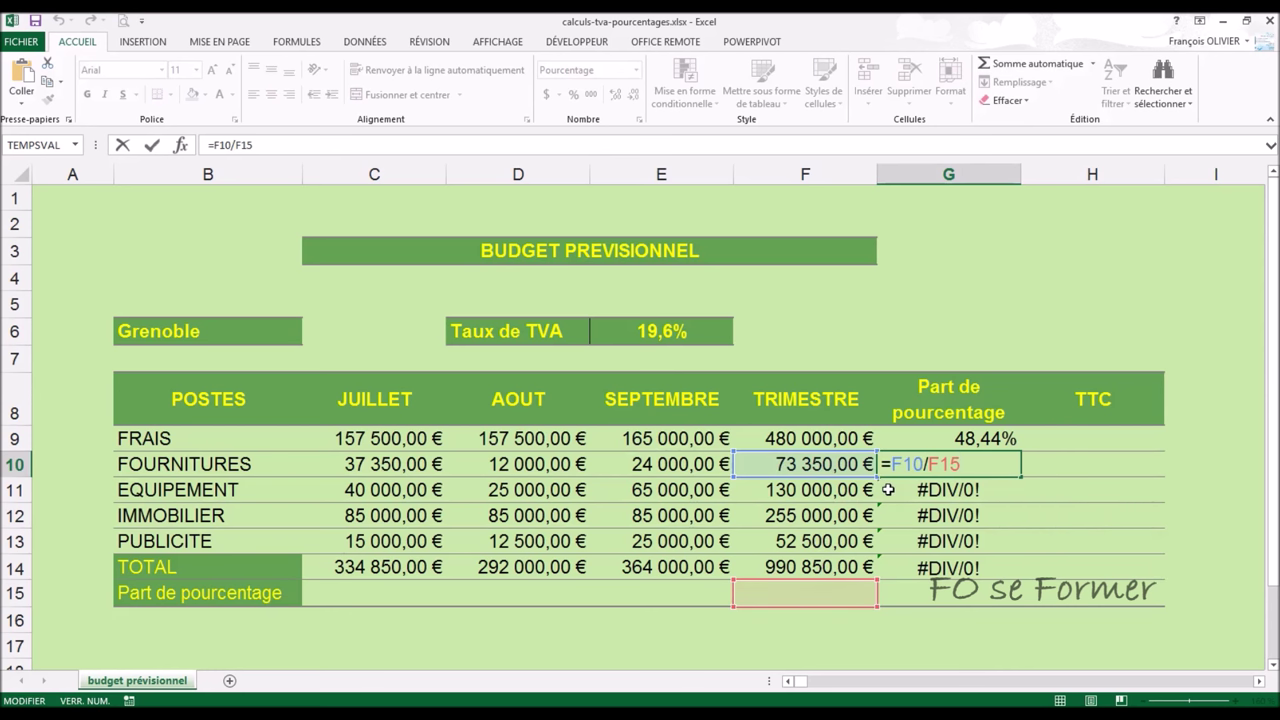
Step: Lock the divisor in G9 so it reads =F9/$F$14
key(Return)
double_click(935, 438)
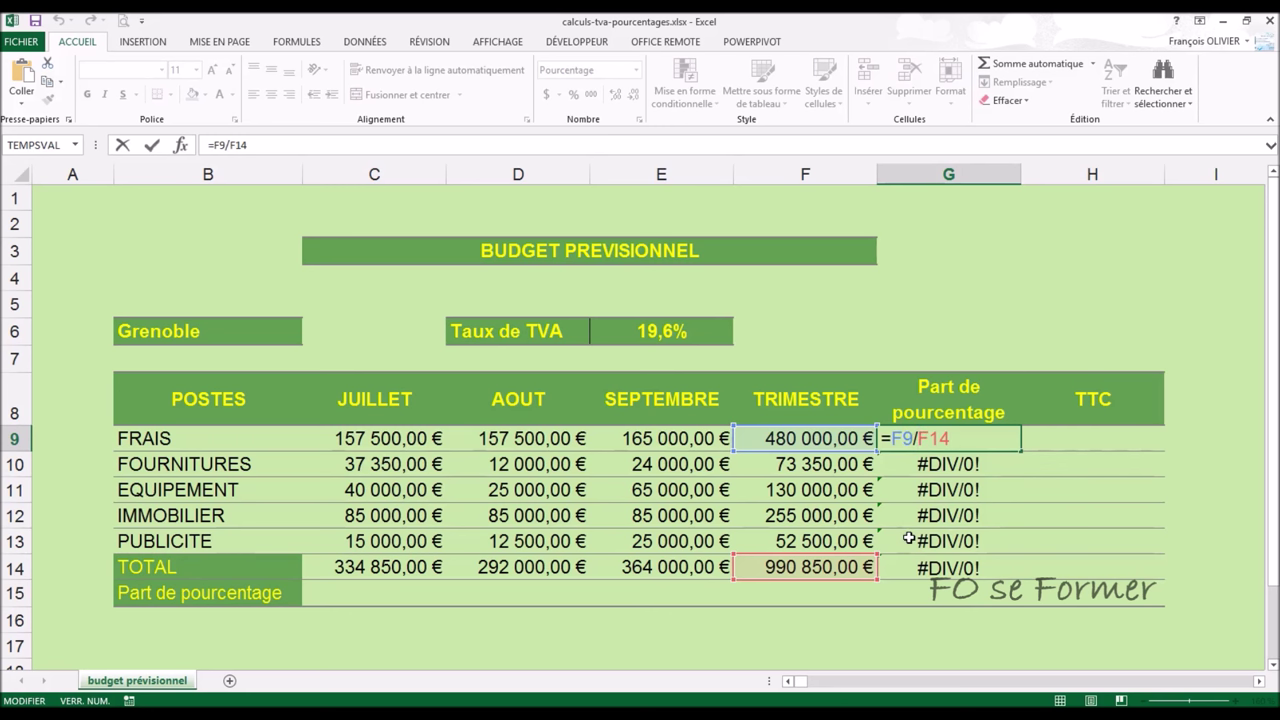
text($F)
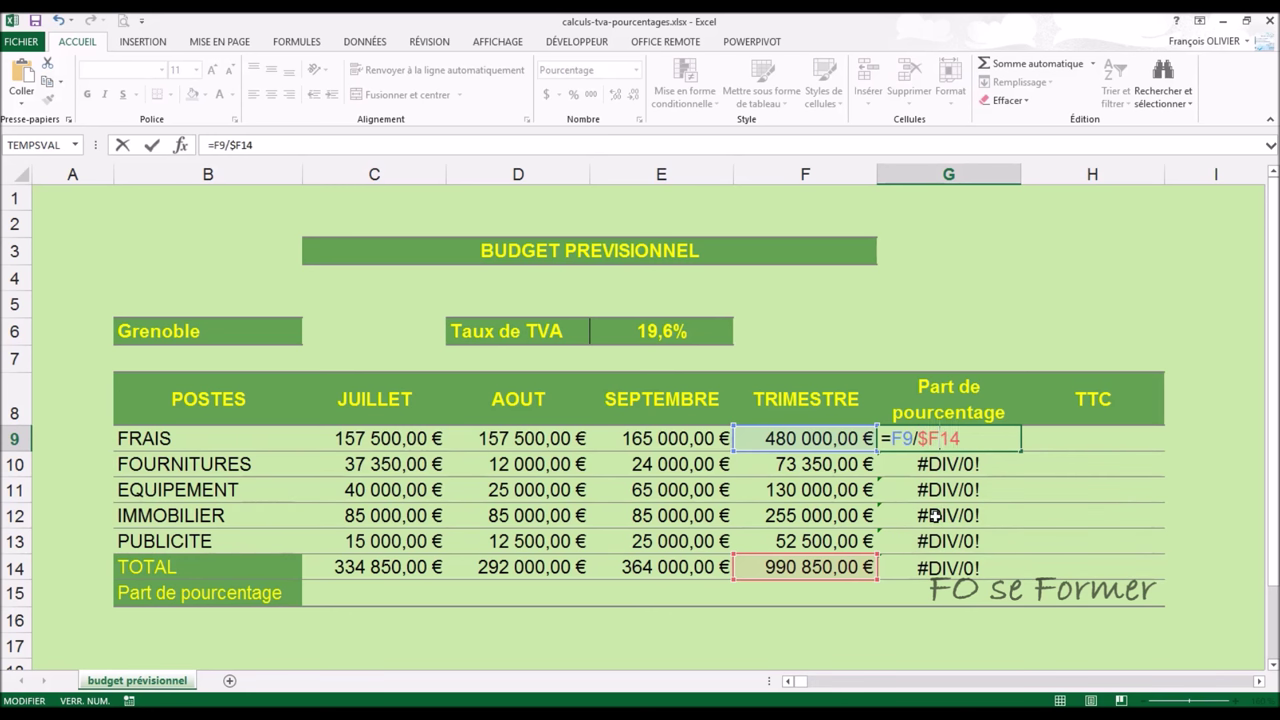
text($)
key(Return)
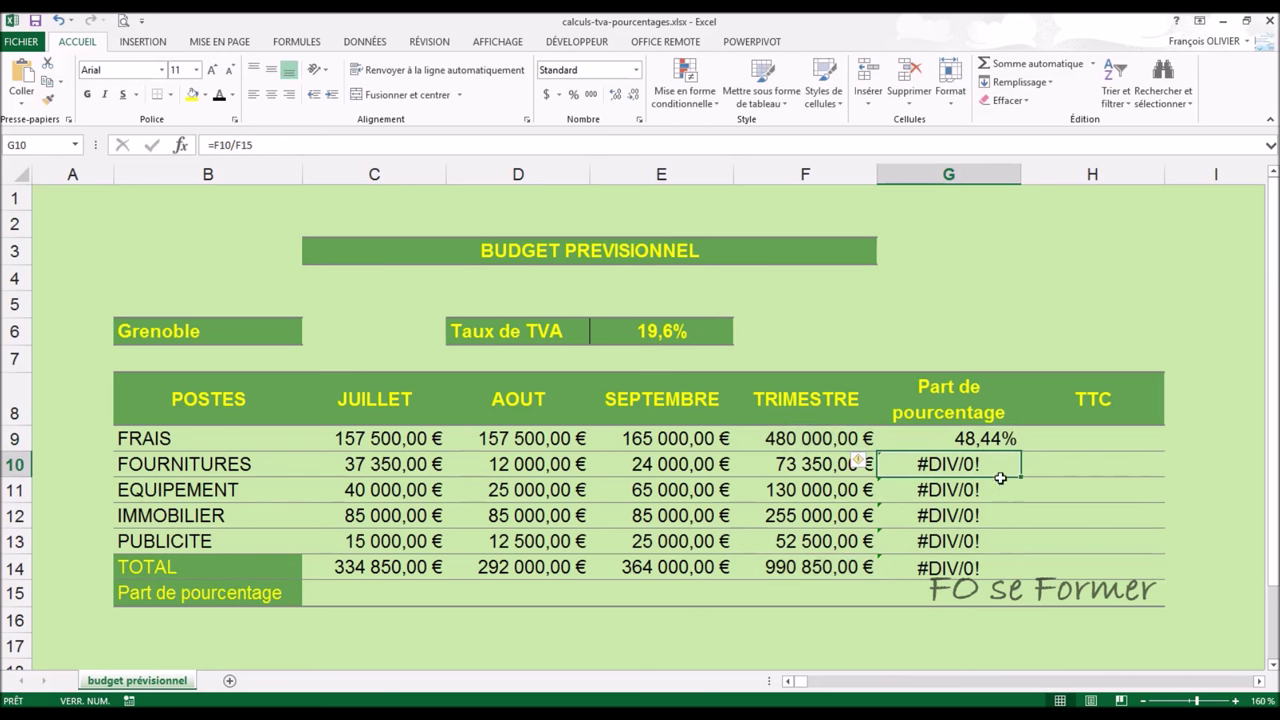
Step: Copy the corrected share formula down to G14, giving 7,40% to 5,30% and 100,00%
click(1016, 446)
drag(1019, 447, 1026, 576)
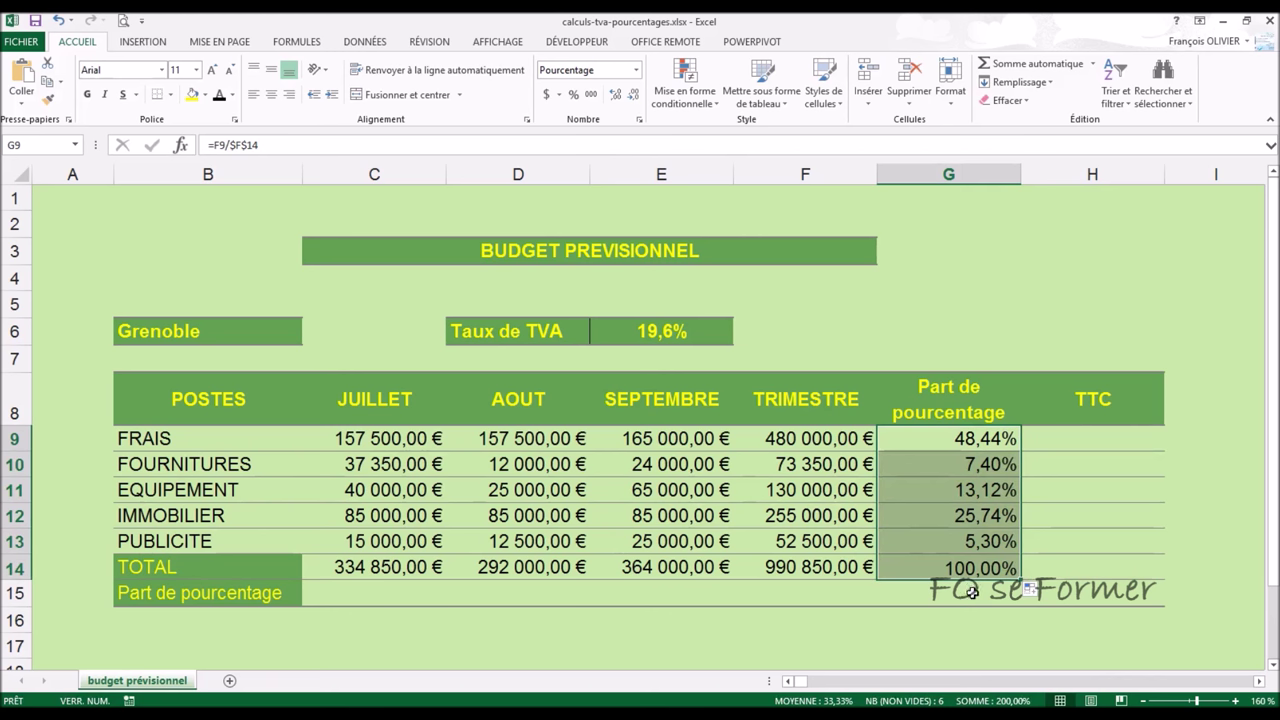
click(383, 602)
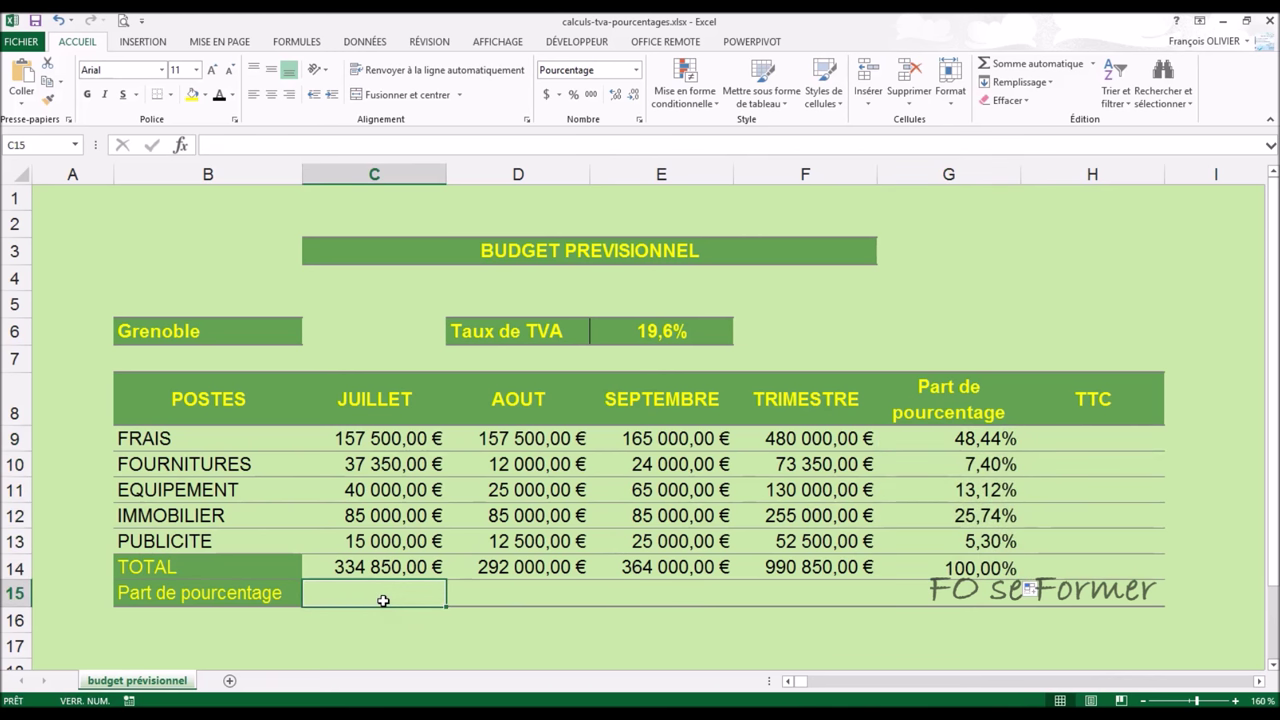
Step: Enter =C14/$F$14 in C15 for July's share of the quarter
text(=)
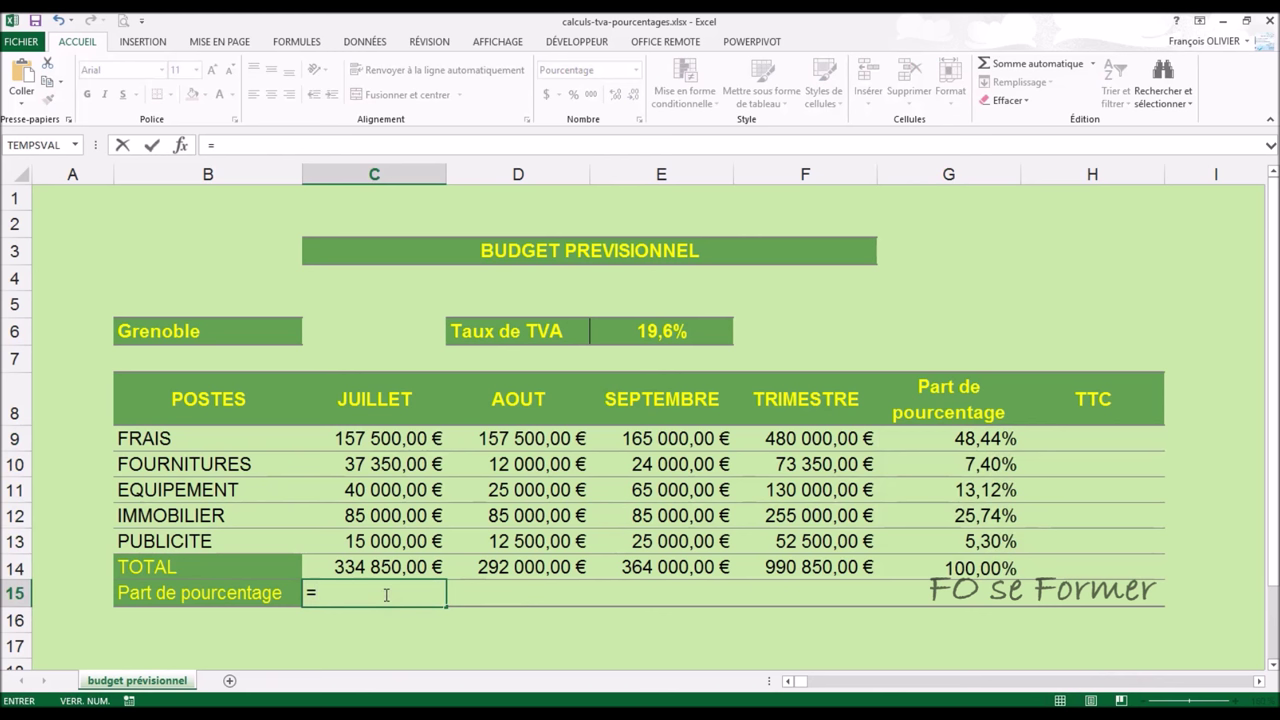
click(404, 566)
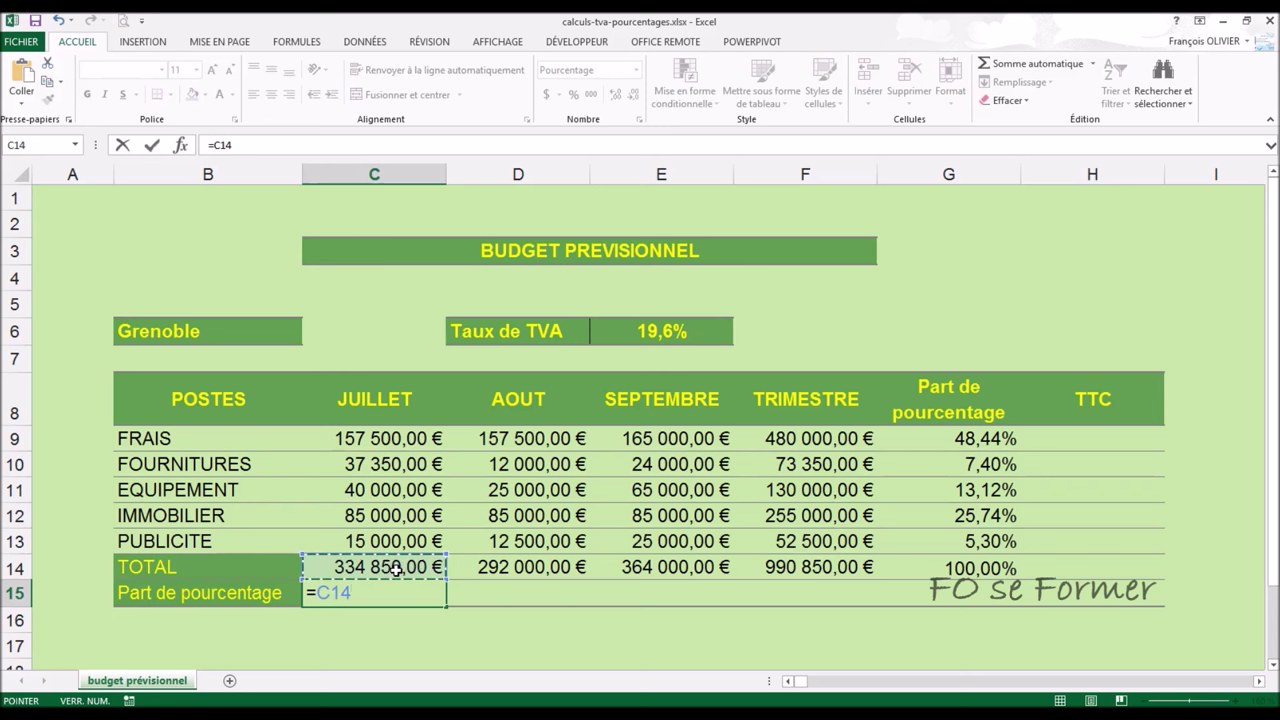
text(/)
click(800, 567)
click(355, 593)
text($F14)
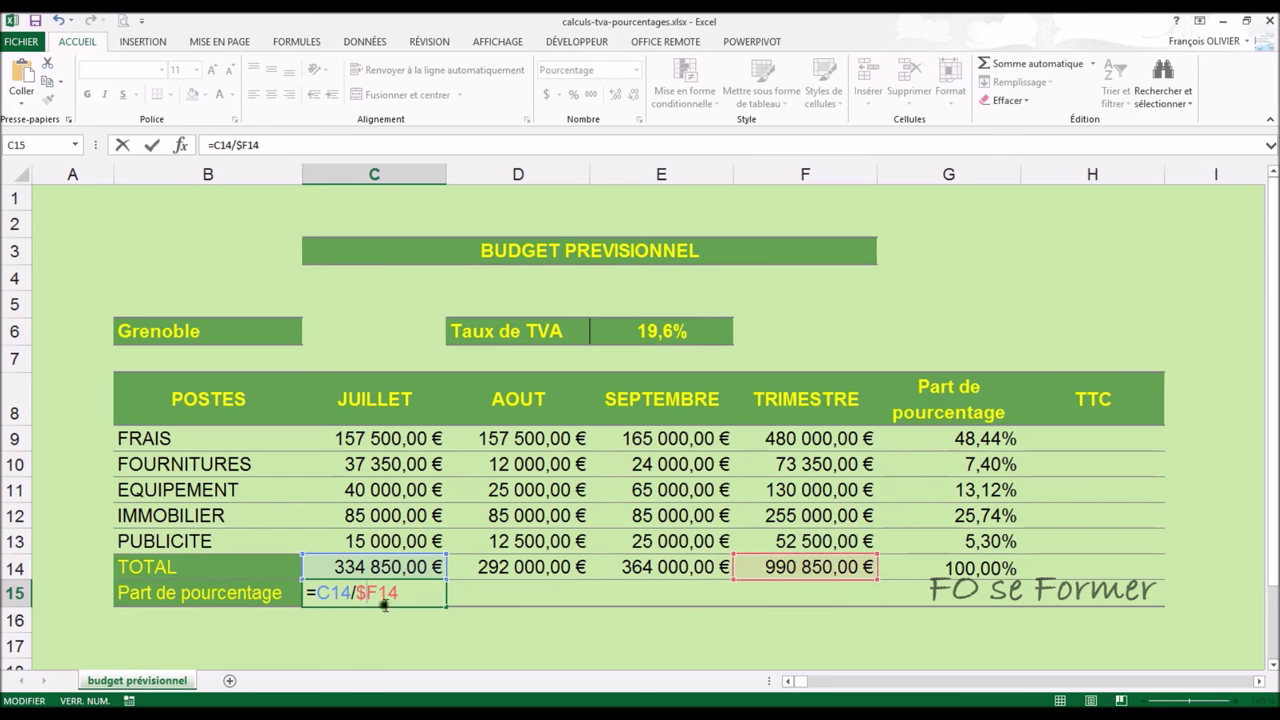
text($)
key(Return)
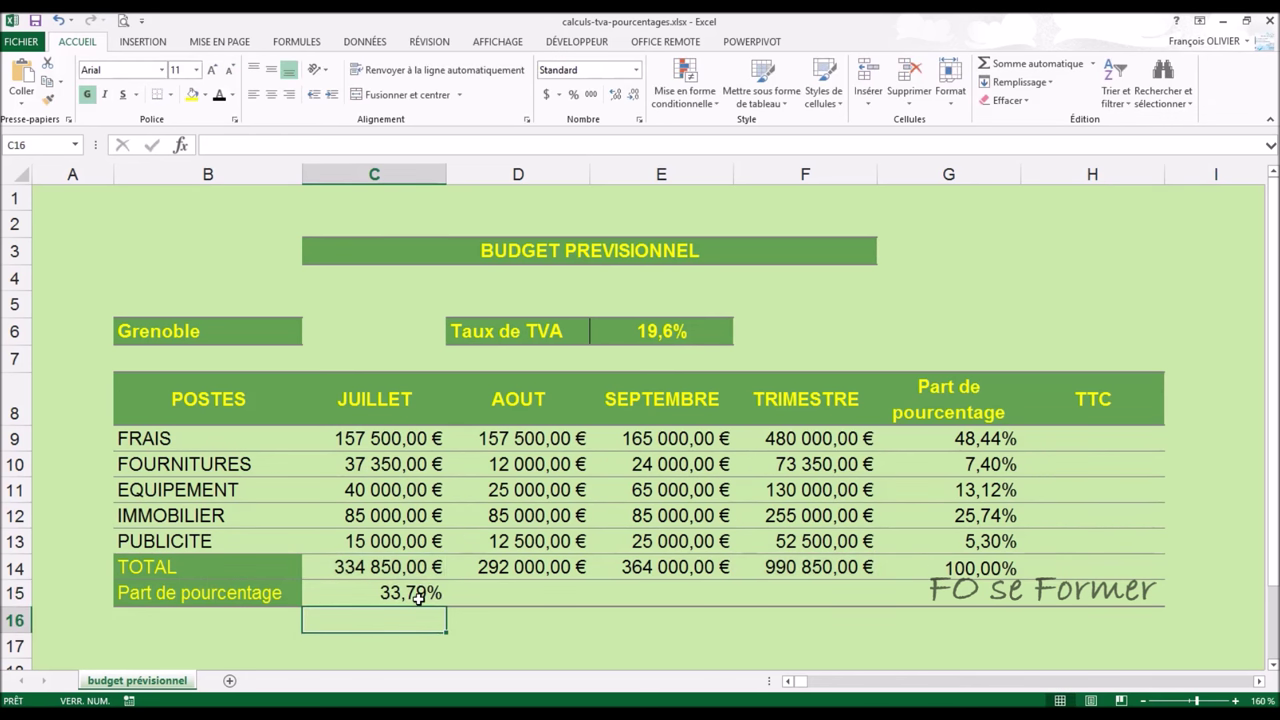
Step: Copy the share formula across to F15: 33,79%, 29,47%, 36,74% and 100,00%
click(420, 593)
drag(444, 604, 858, 606)
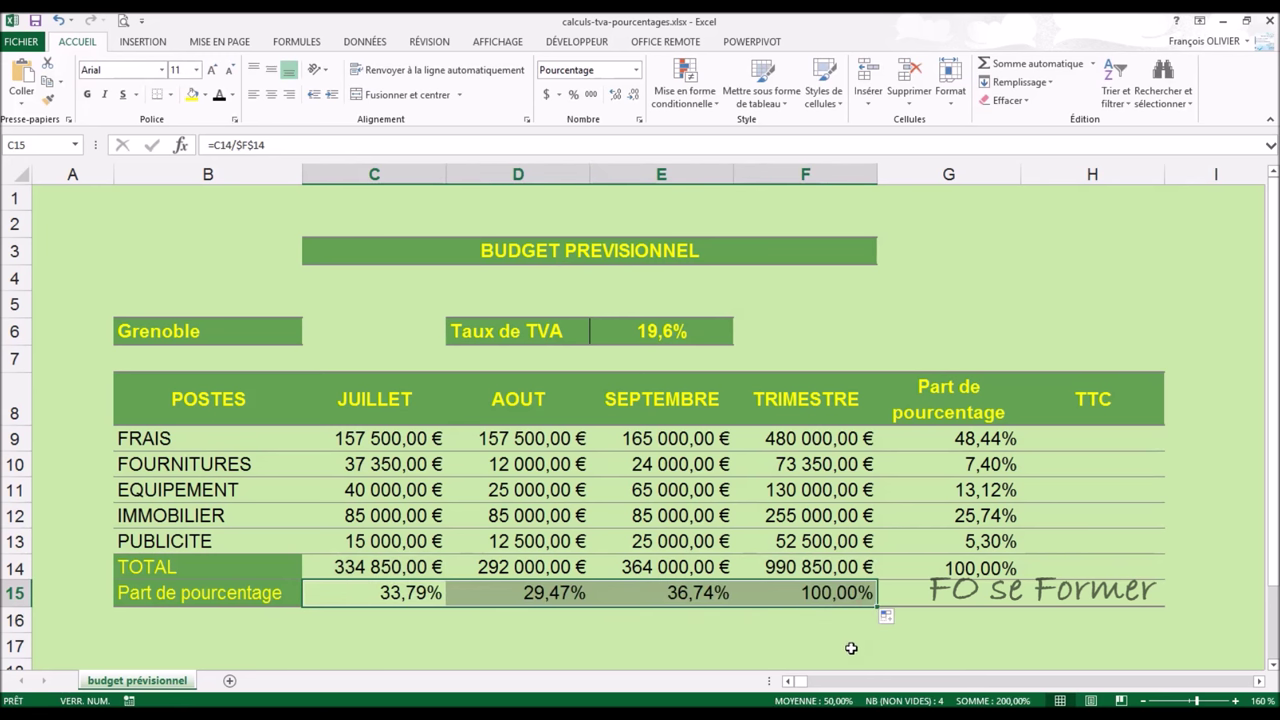
click(822, 593)
click(944, 572)
click(1081, 442)
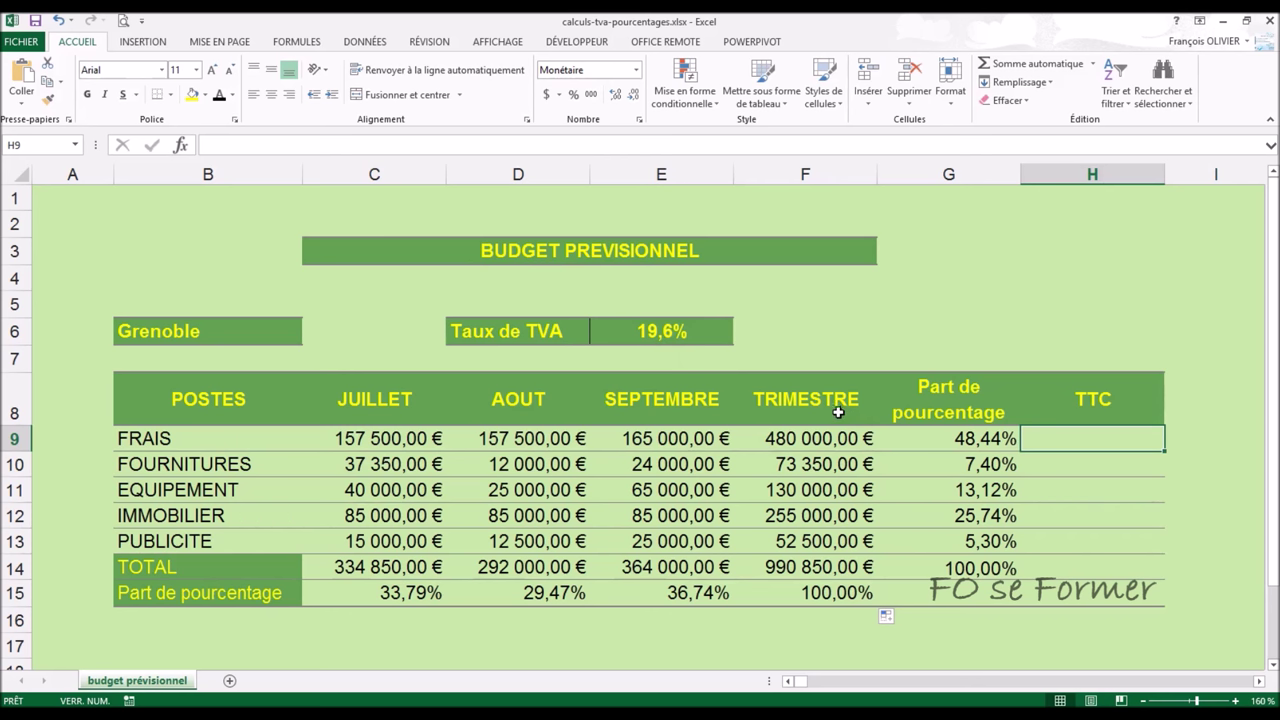
Step: Enter =F9+F9*E6 in H9 for FRAIS's TTC amount of 574 080,00 €
text(=)
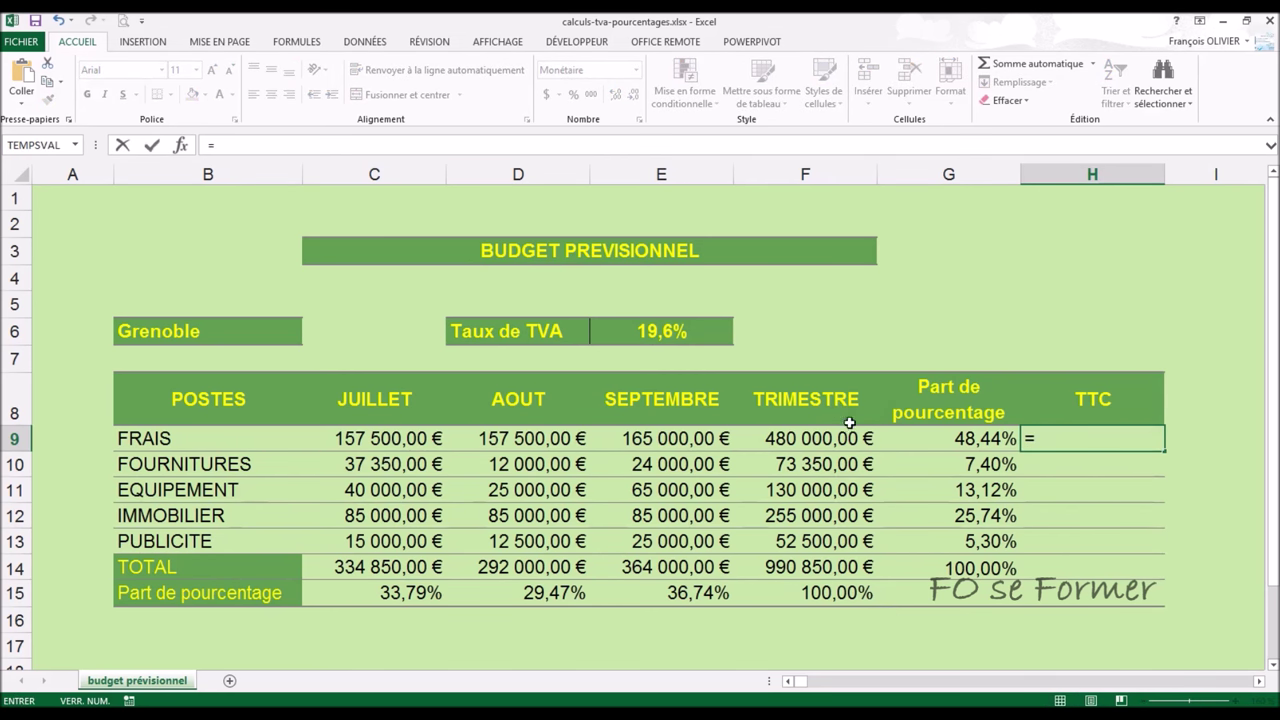
click(836, 438)
text(+)
click(830, 438)
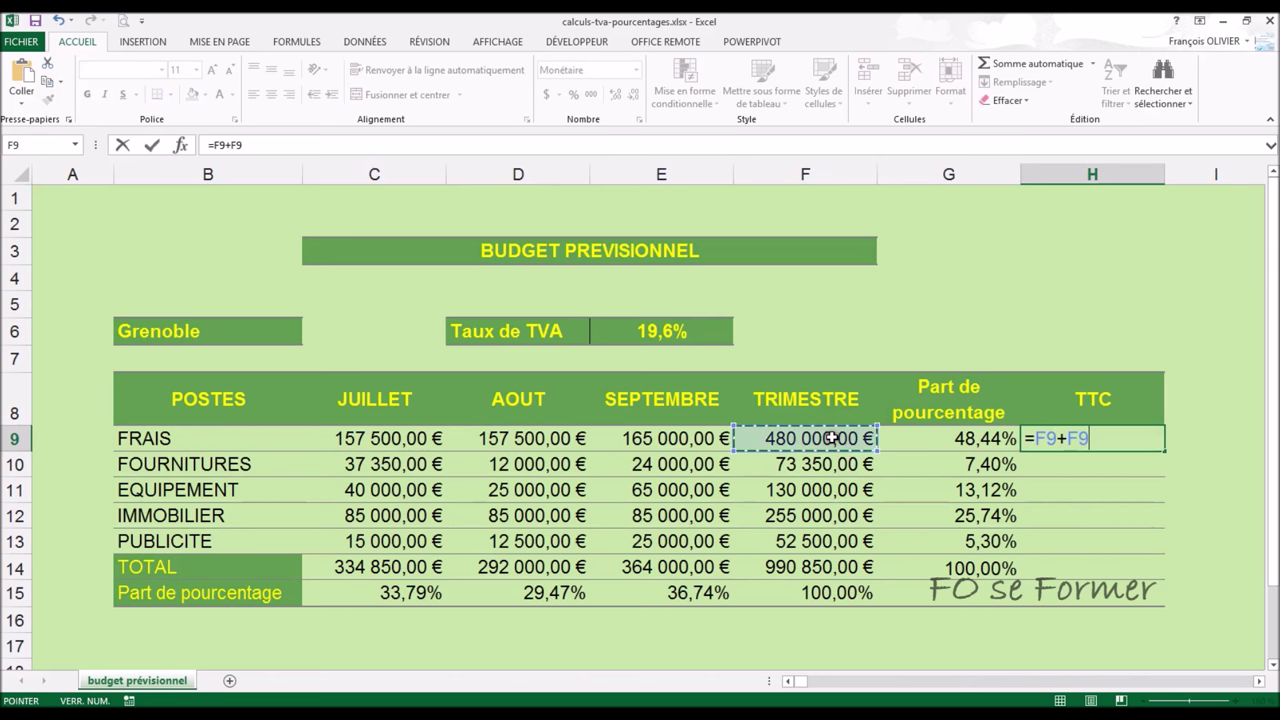
text(*)
click(652, 332)
key(Return)
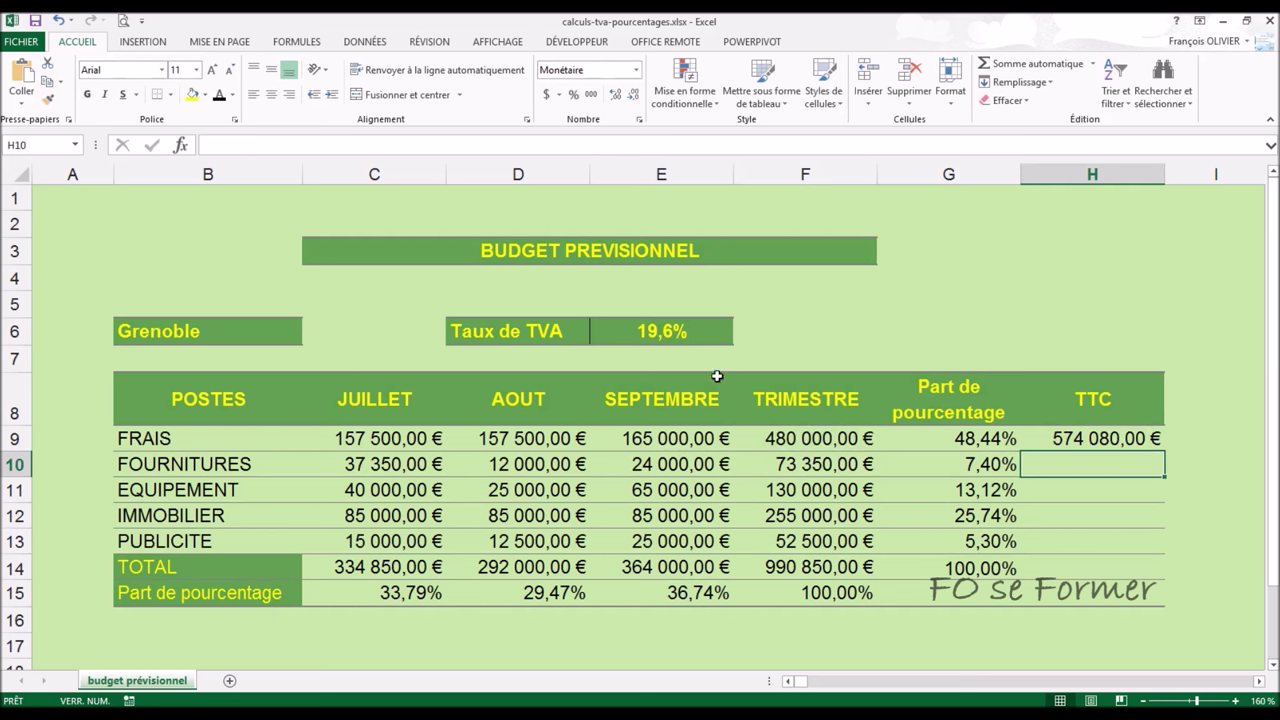
Step: Change the tax rate in E6 to 20%, then restore it to 19,6%
click(661, 331)
text(2)
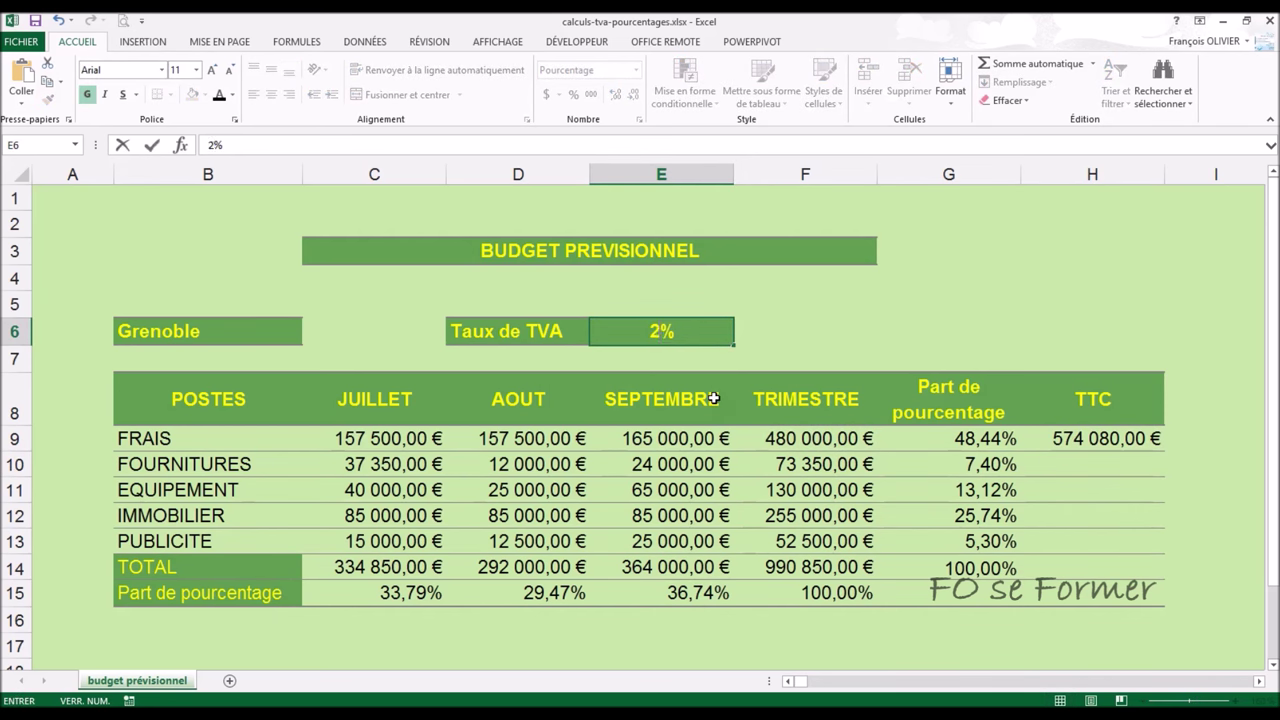
text(0)
key(Return)
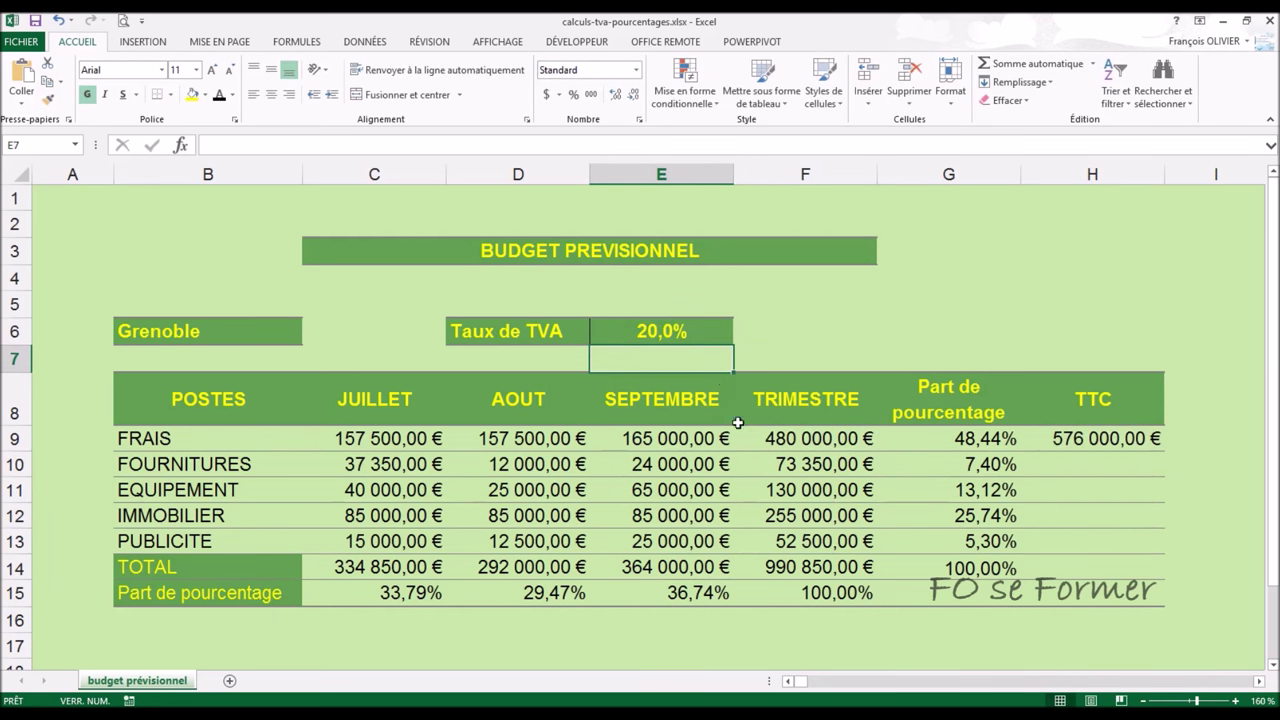
click(672, 333)
text(19,6)
key(Return)
Step: Copy the TTC formula down to H14 and inspect H10's shifted rate reference
click(1069, 440)
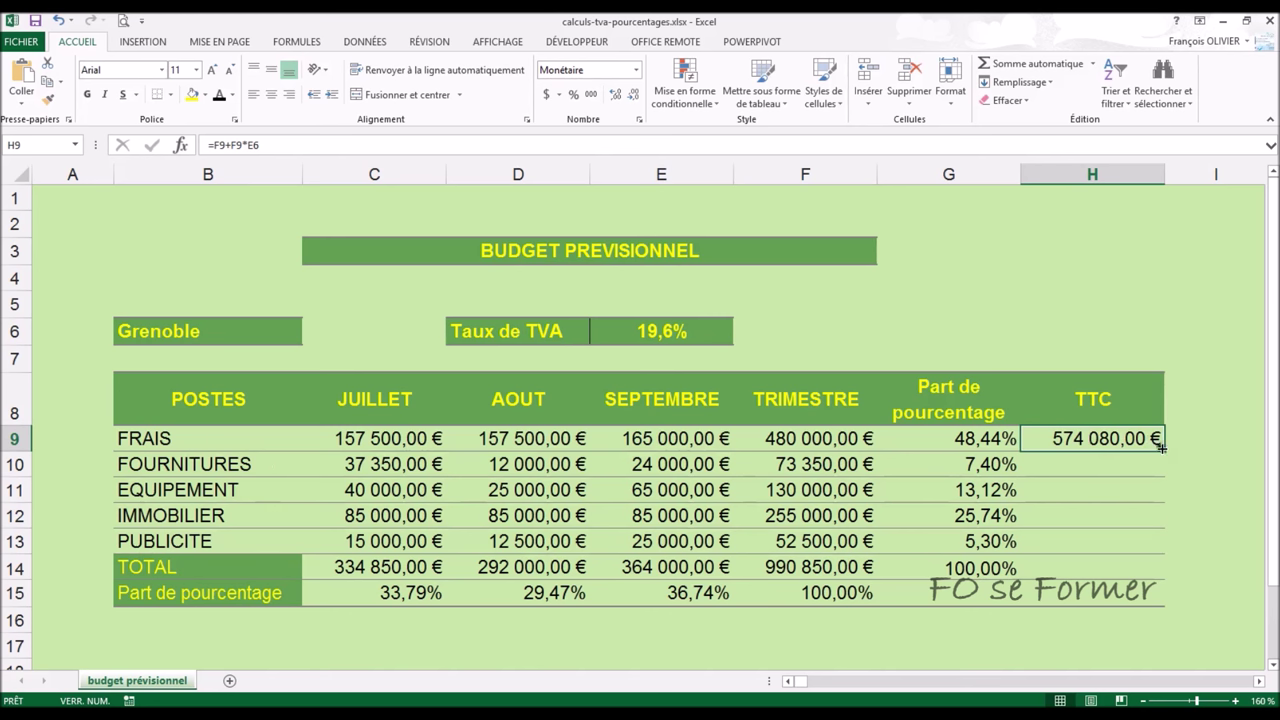
drag(1167, 451, 1167, 577)
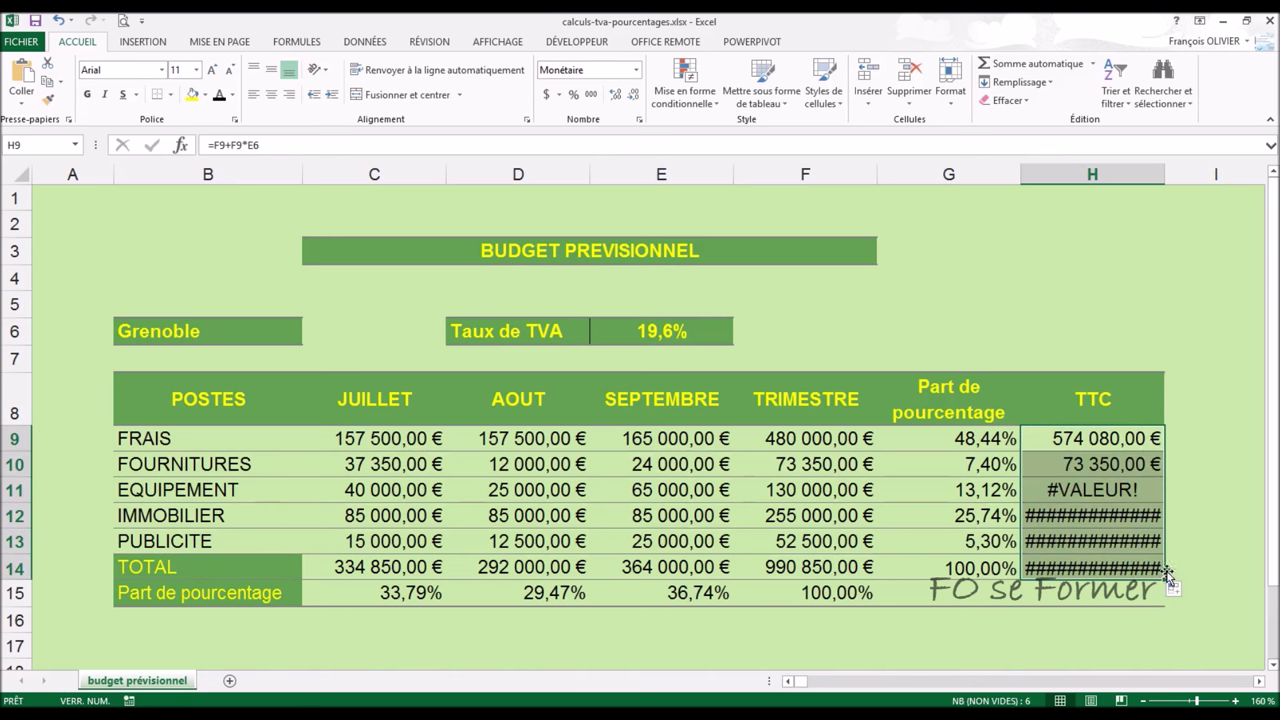
double_click(1124, 462)
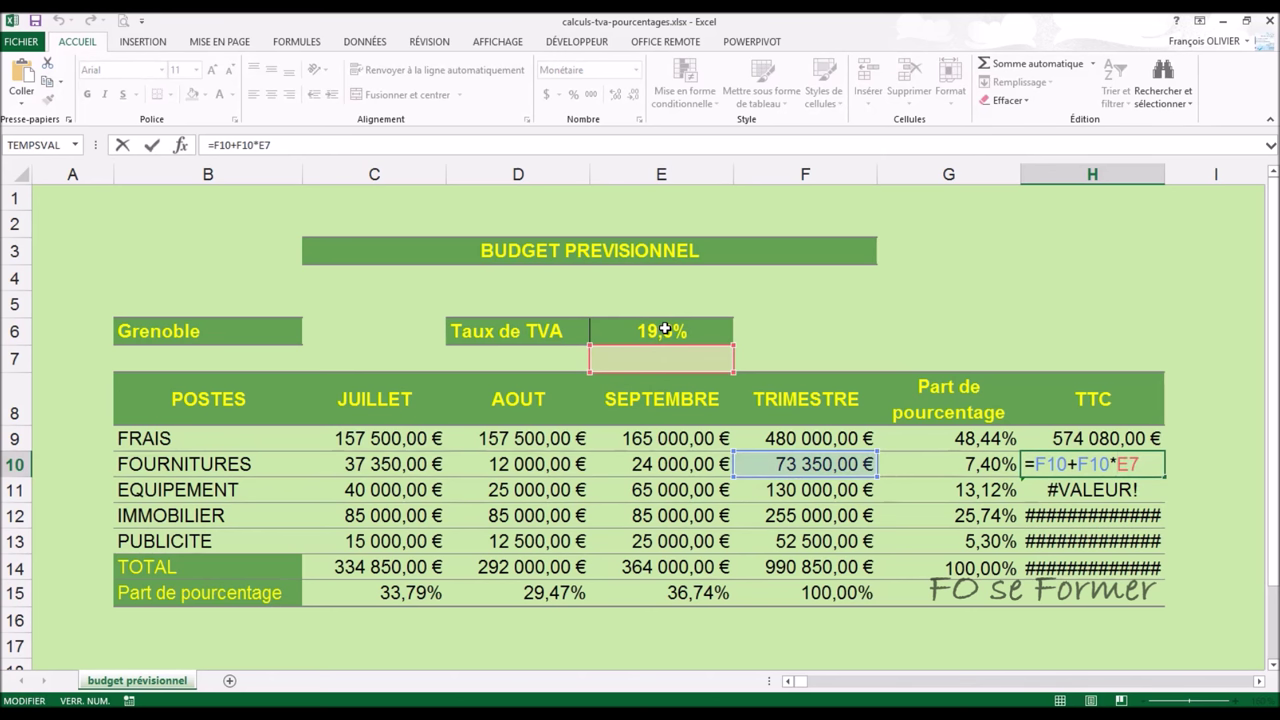
key(Return)
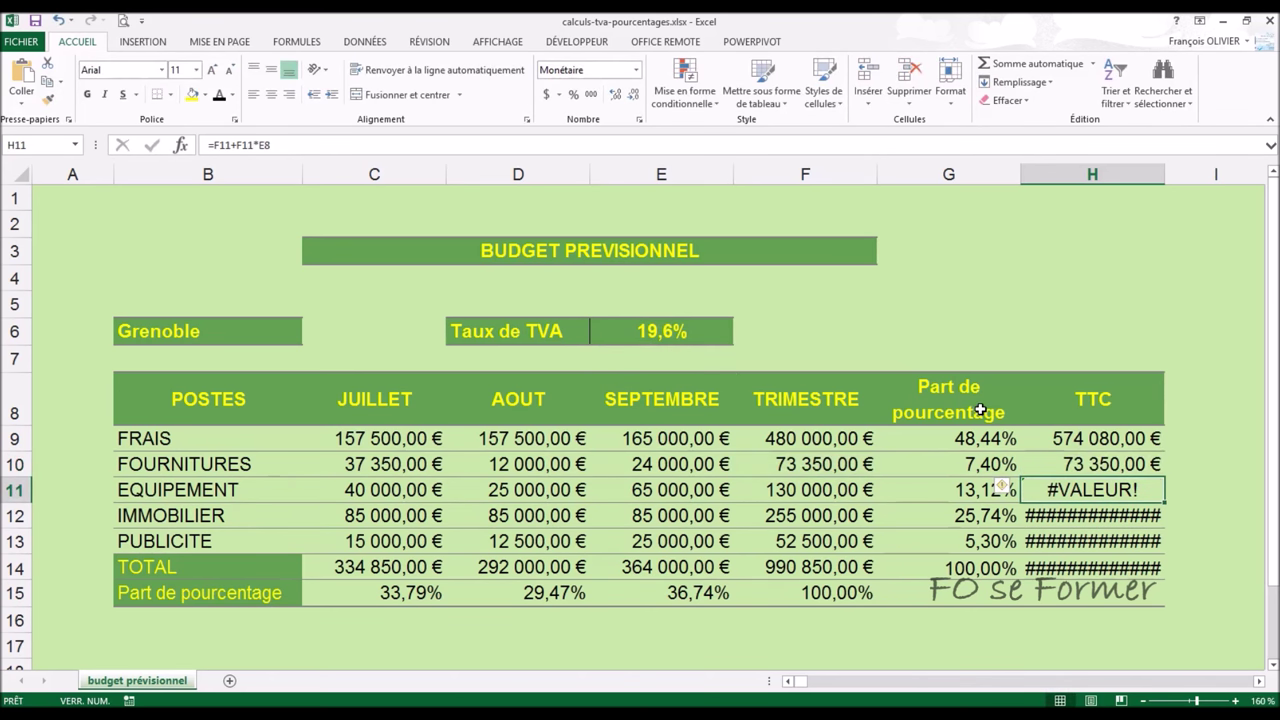
click(1055, 436)
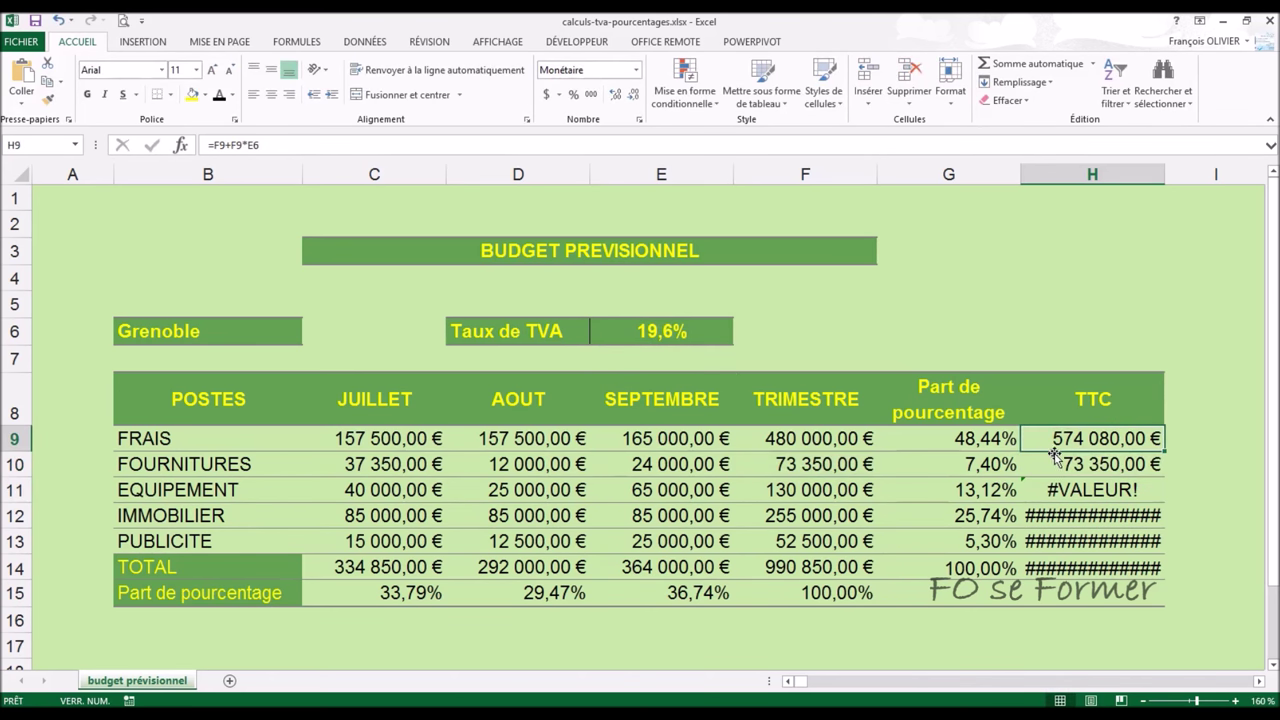
Step: Change H9 to =F9+F9*$E$6 and copy it down to H14
double_click(1065, 441)
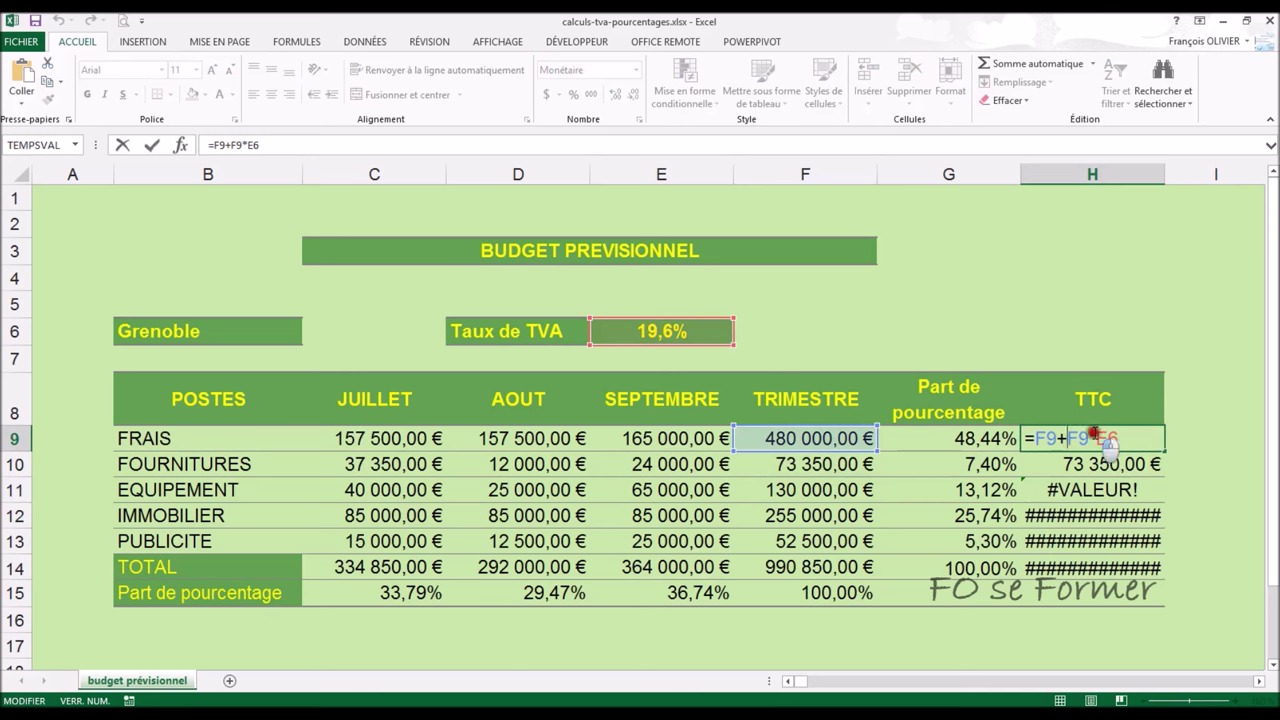
text($E)
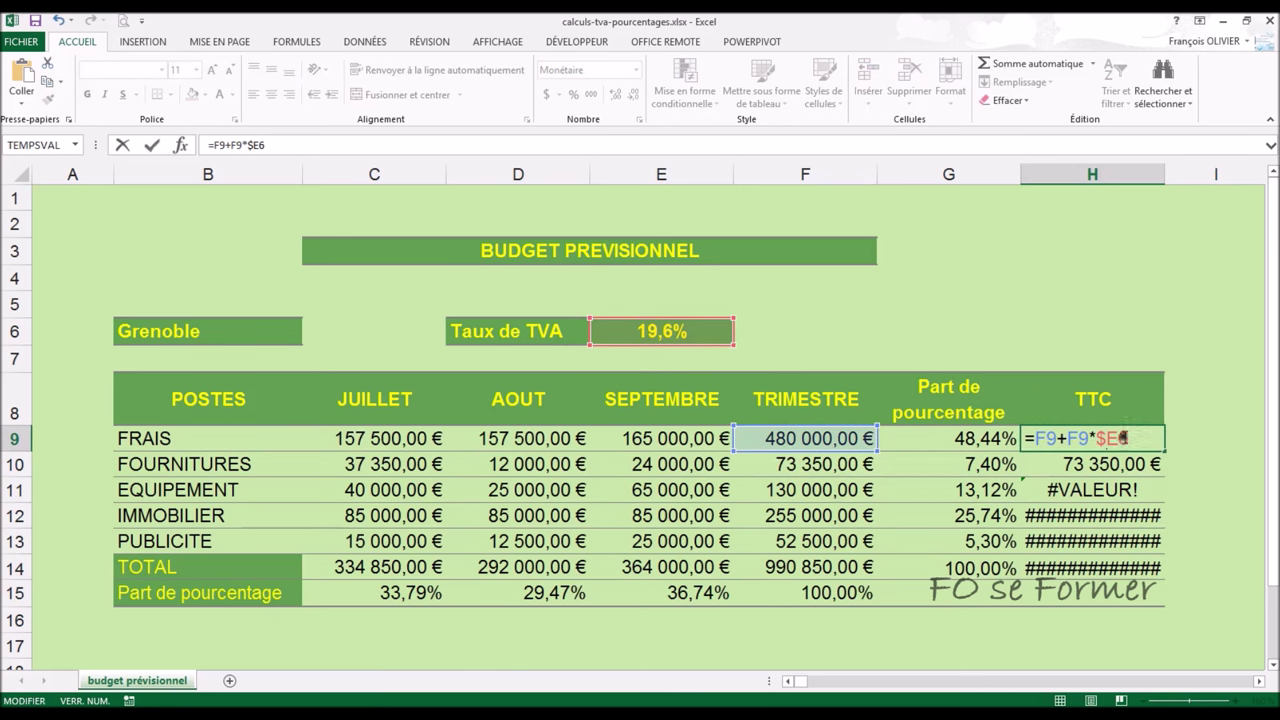
text($)
key(Return)
click(1137, 436)
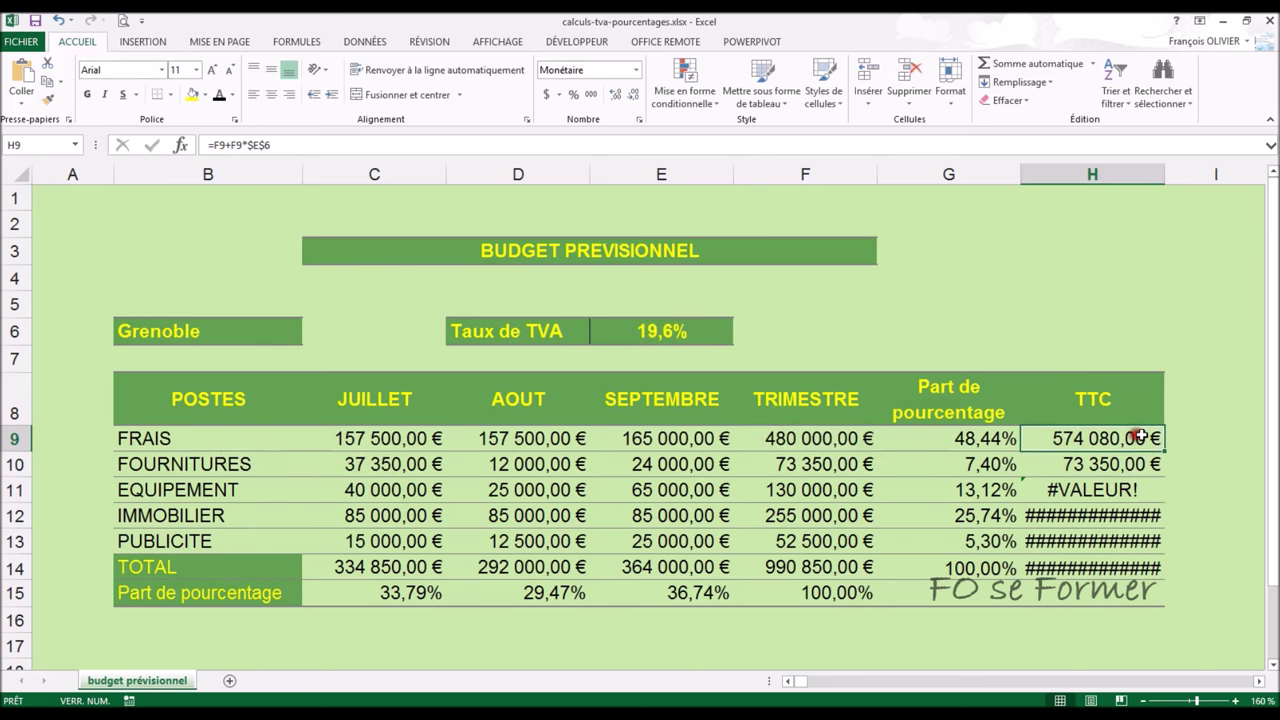
drag(1164, 450, 1159, 569)
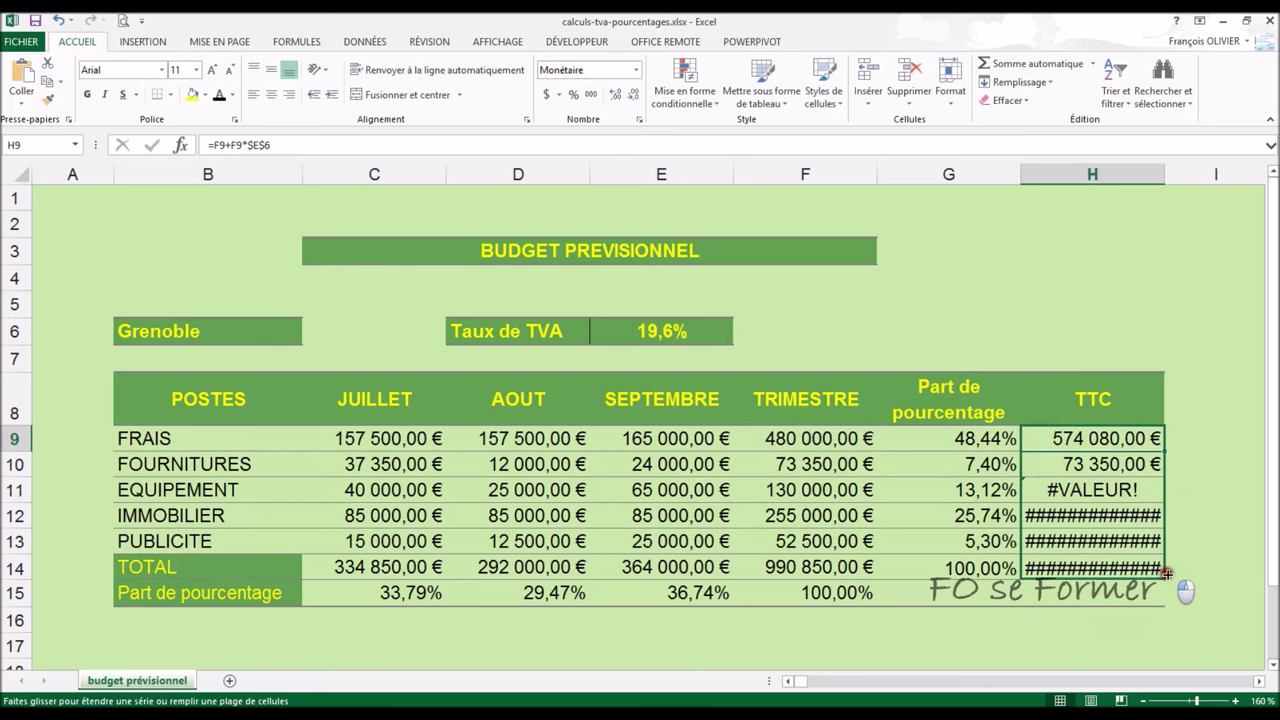
Step: Review H9's absolute $E$6 reference and select tax-rate cell E6 for naming
click(1064, 268)
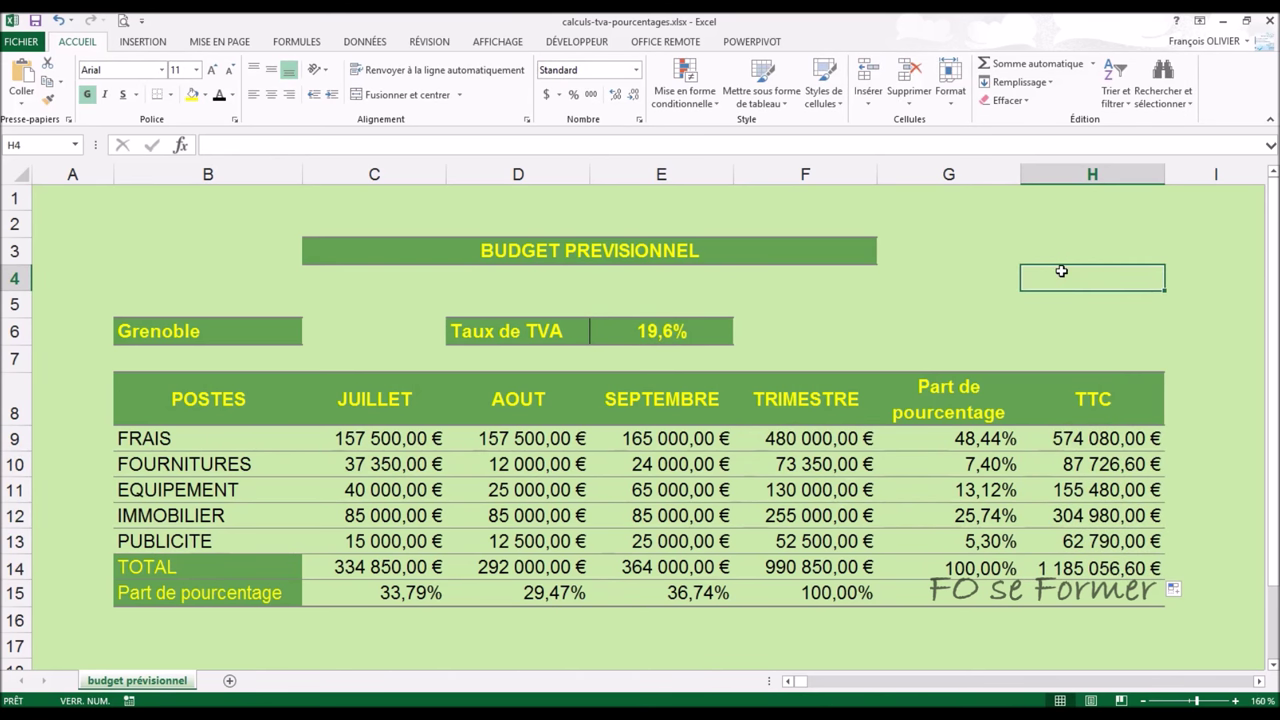
click(1088, 438)
double_click(1088, 438)
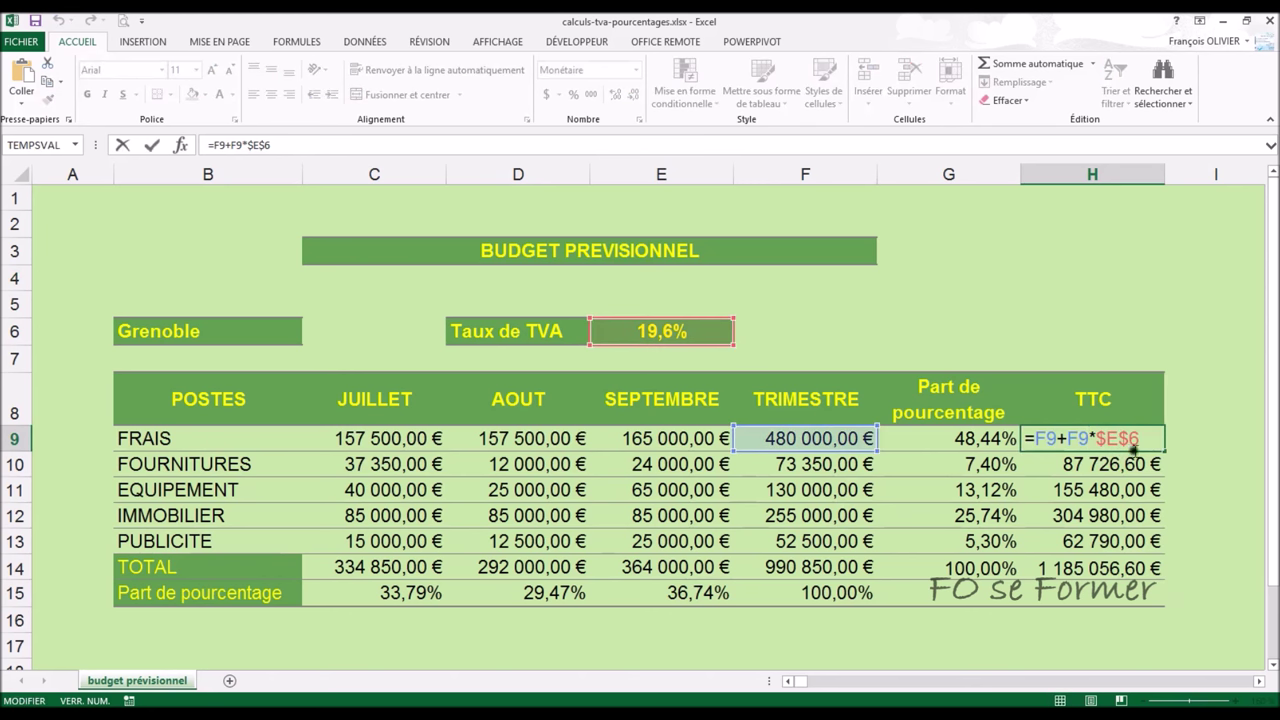
key(Return)
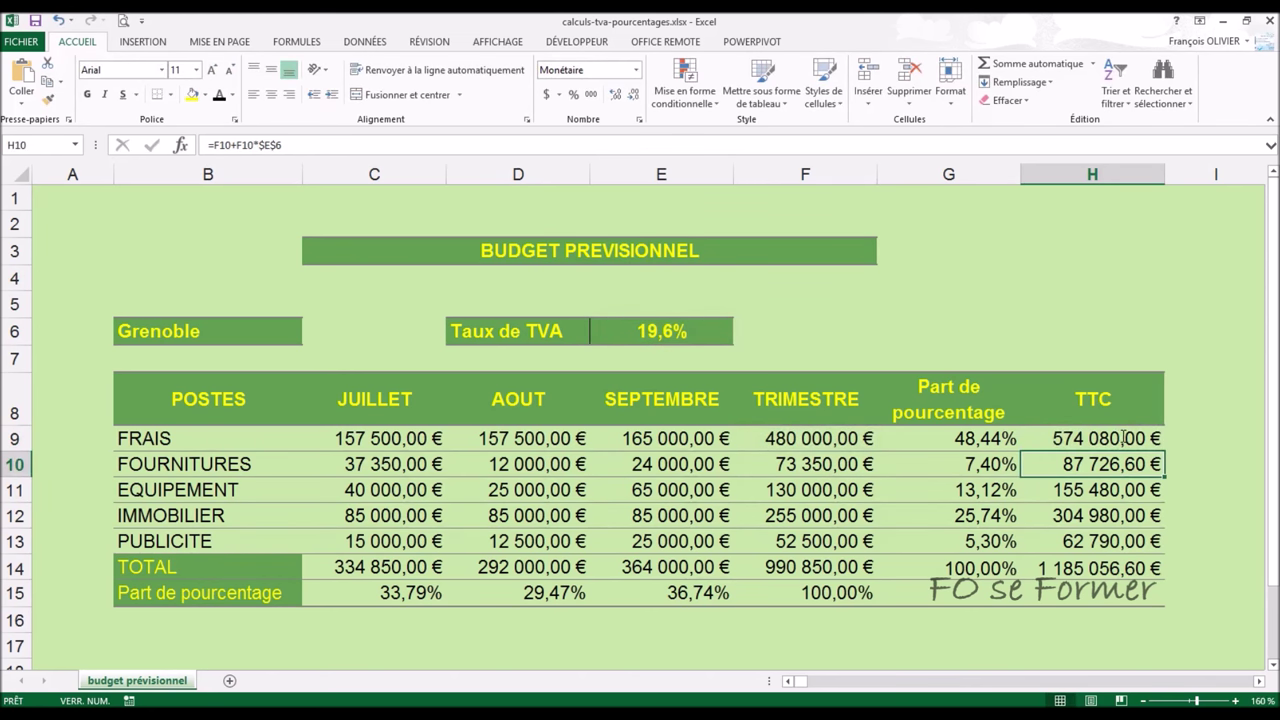
click(655, 322)
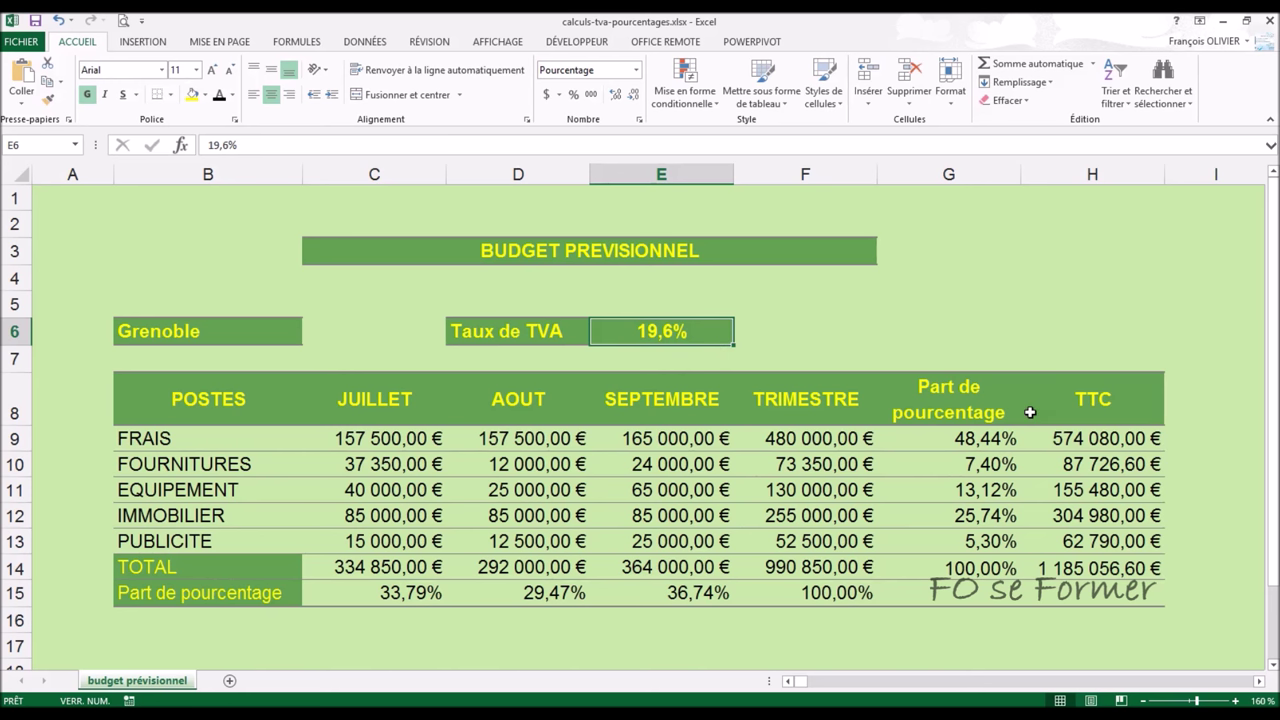
double_click(1083, 437)
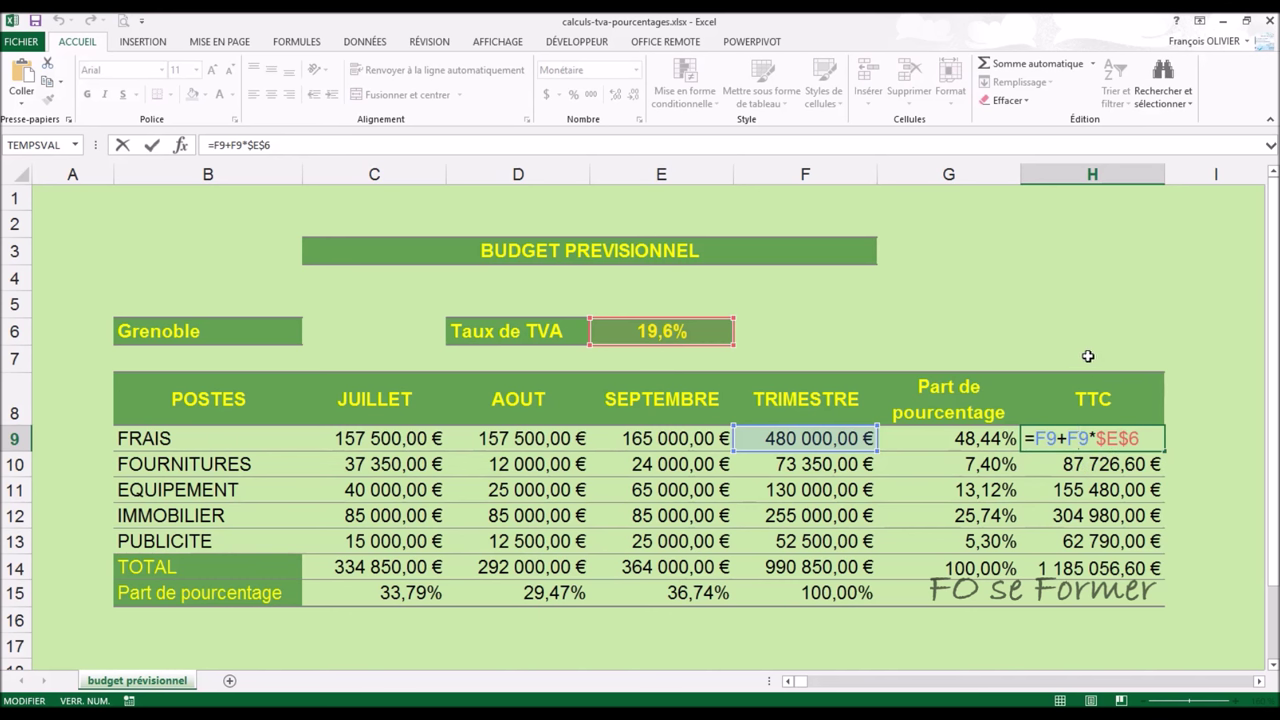
key(Return)
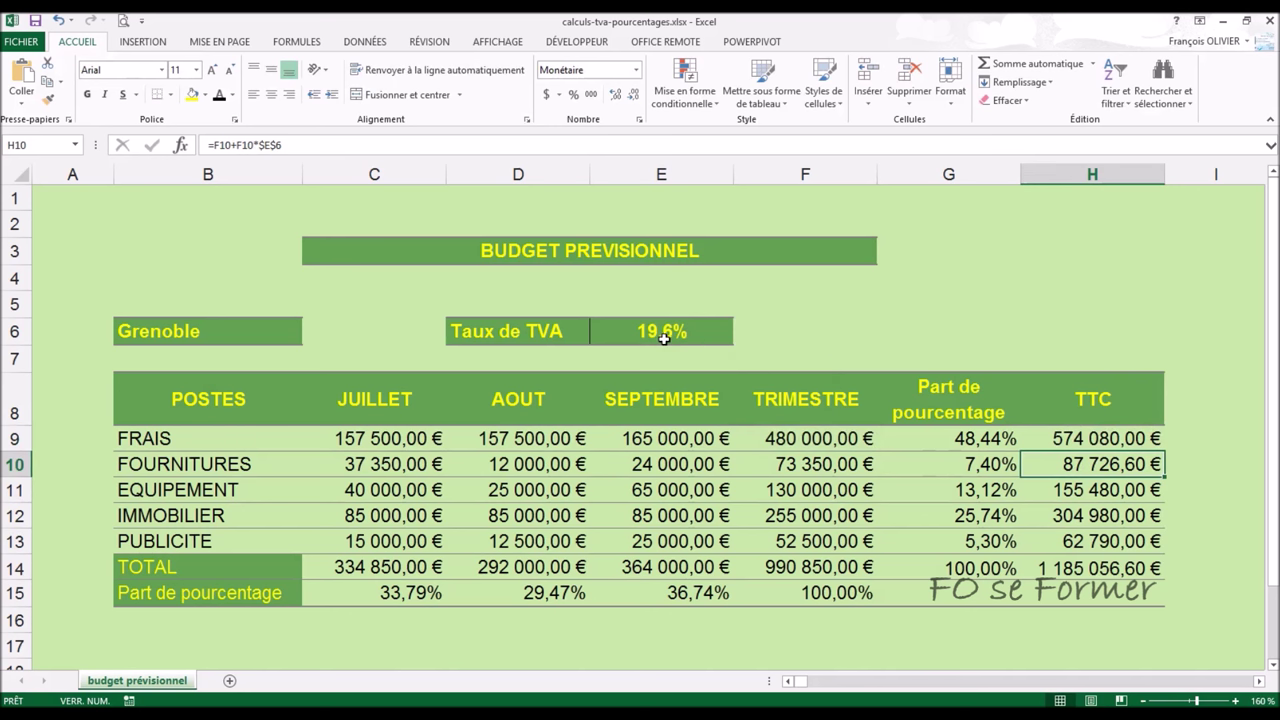
click(664, 338)
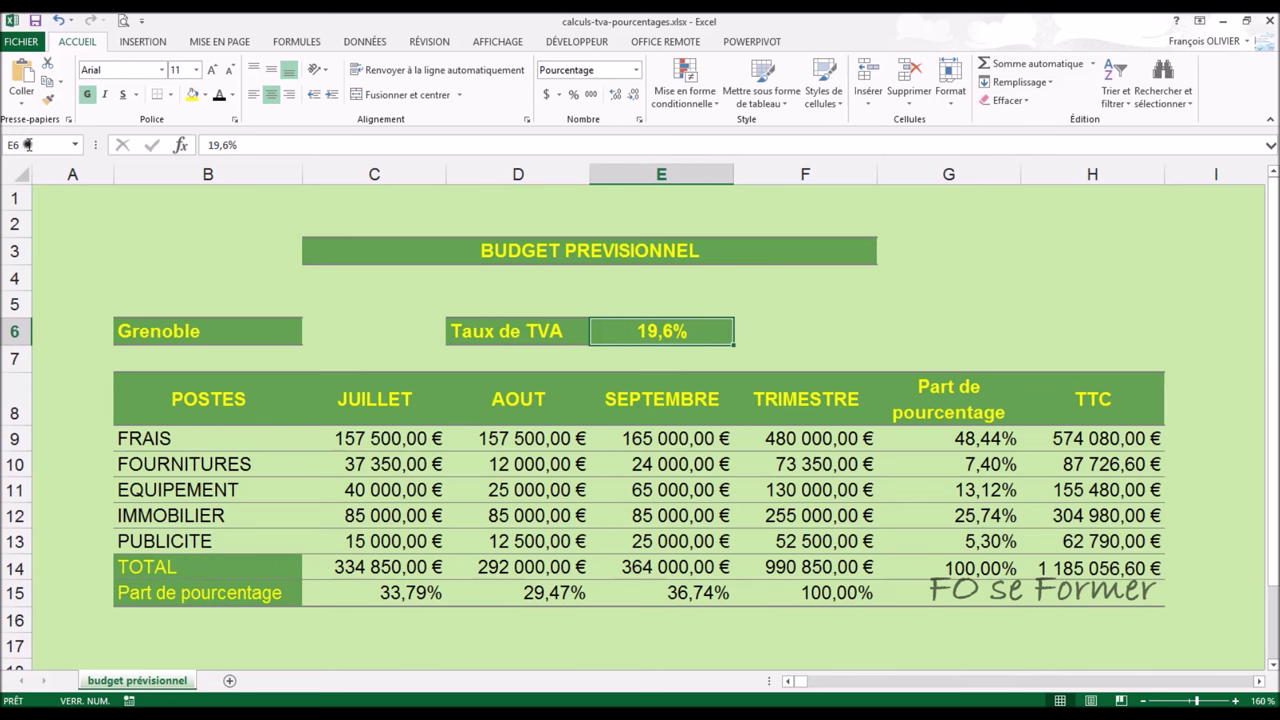
click(28, 145)
Step: Pick Taux_TVA from the Name Box list twice to confirm it jumps to E6
click(1111, 250)
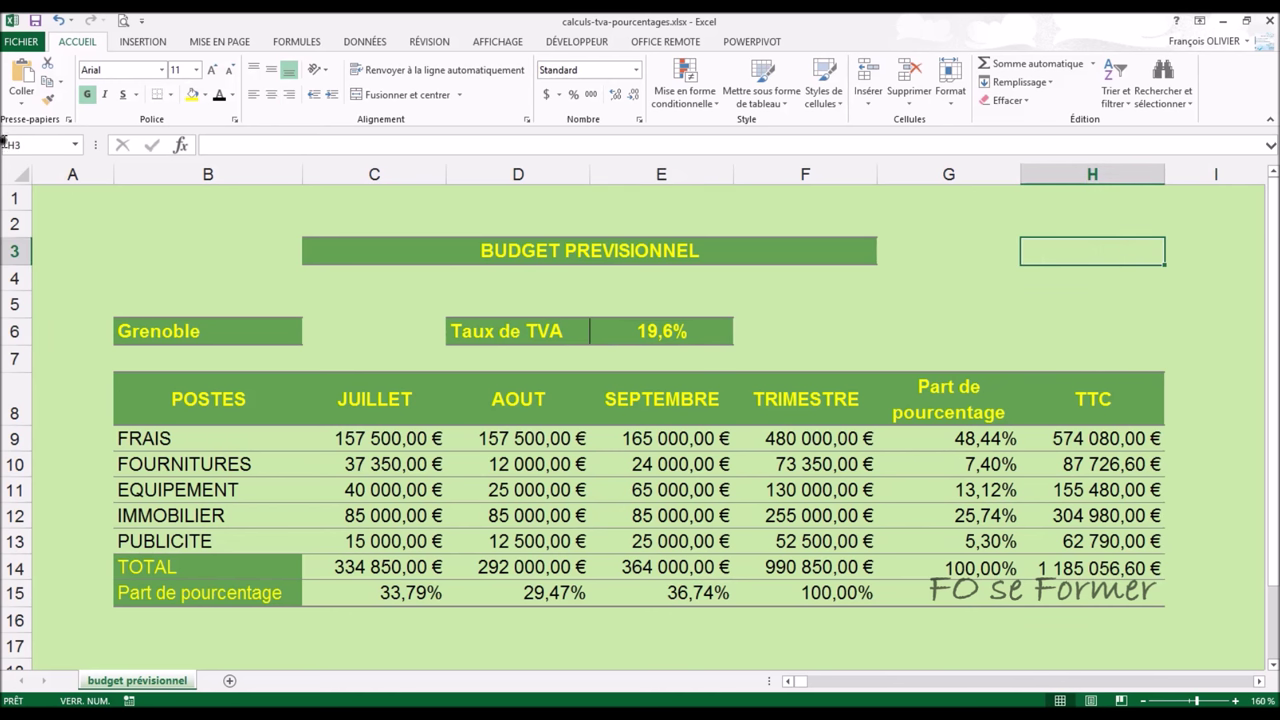
click(77, 148)
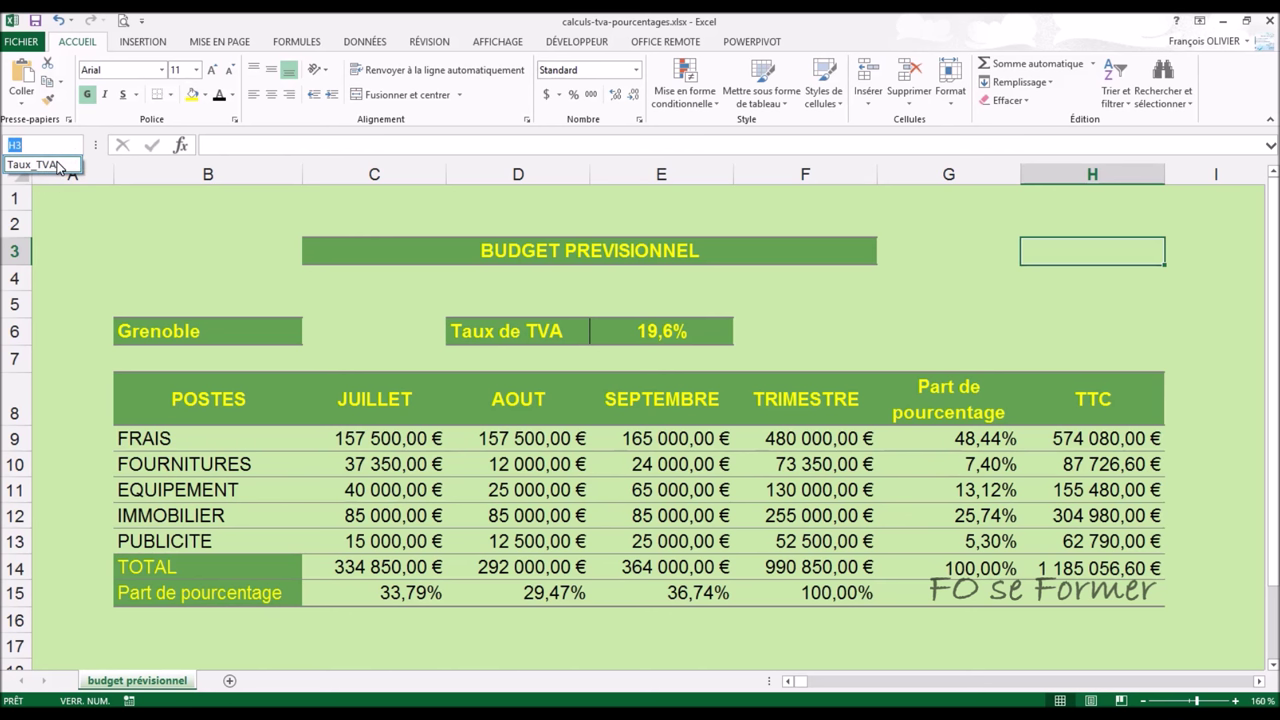
click(58, 168)
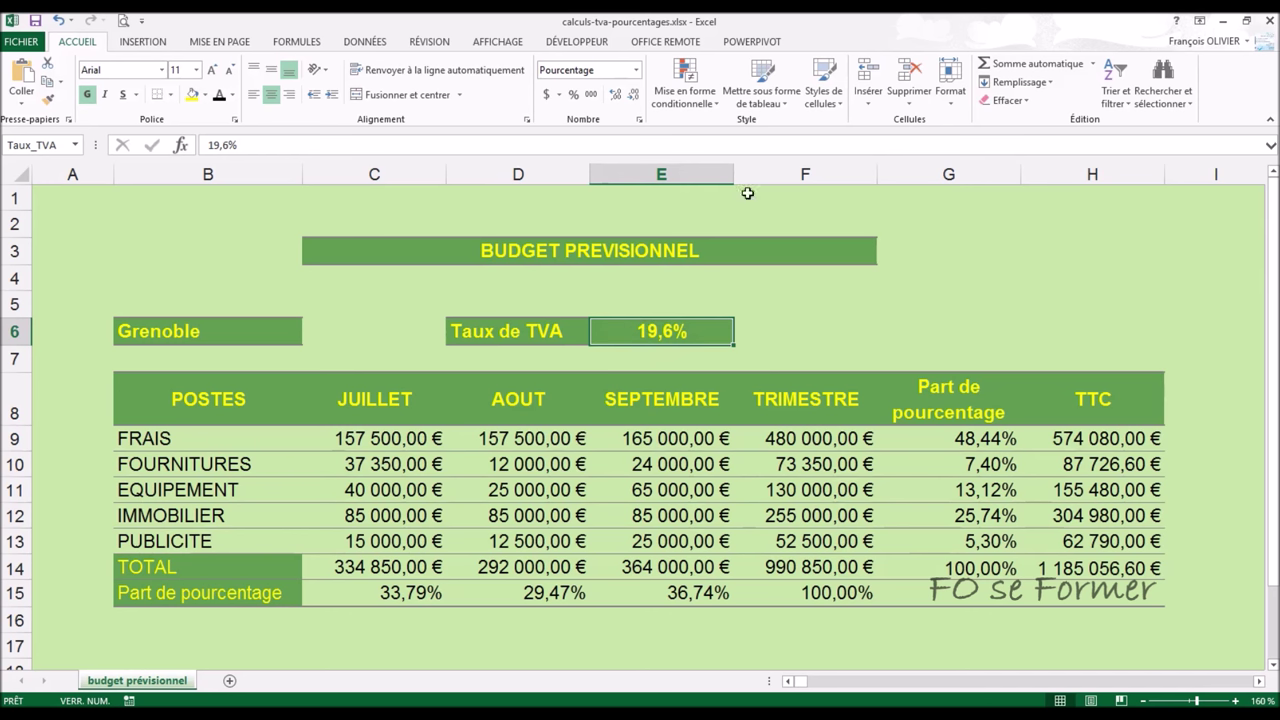
click(175, 212)
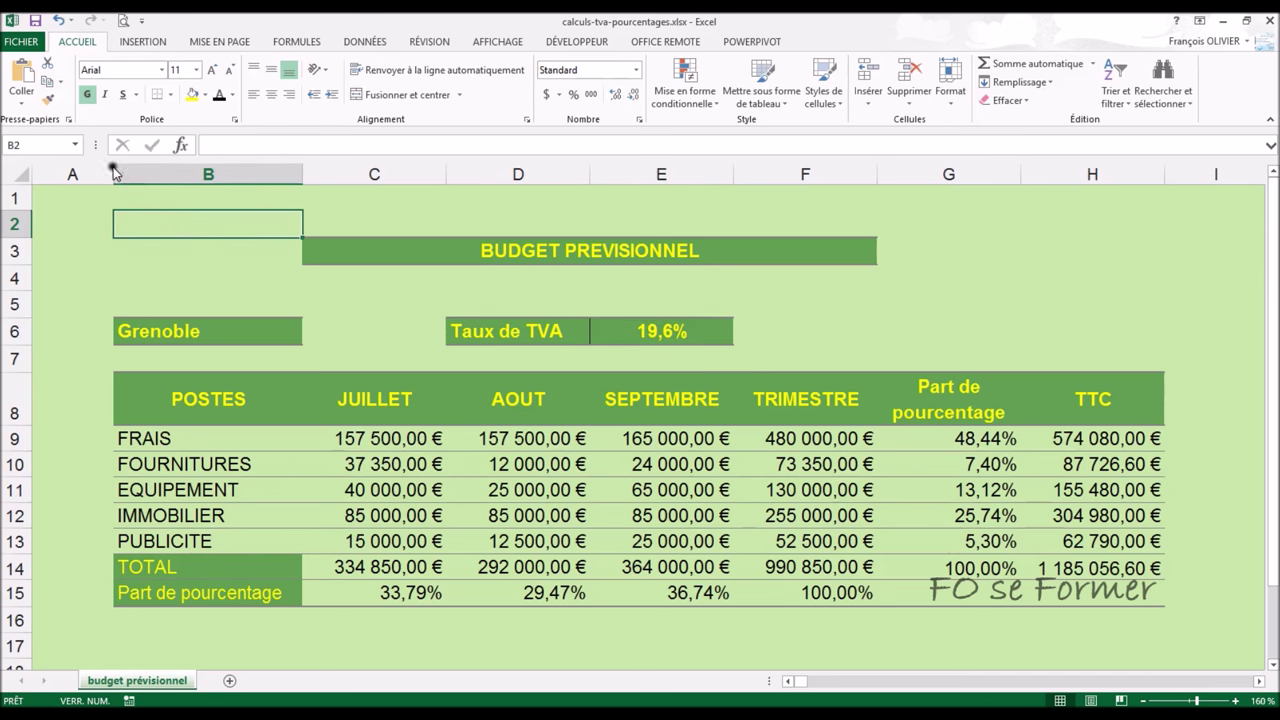
click(76, 146)
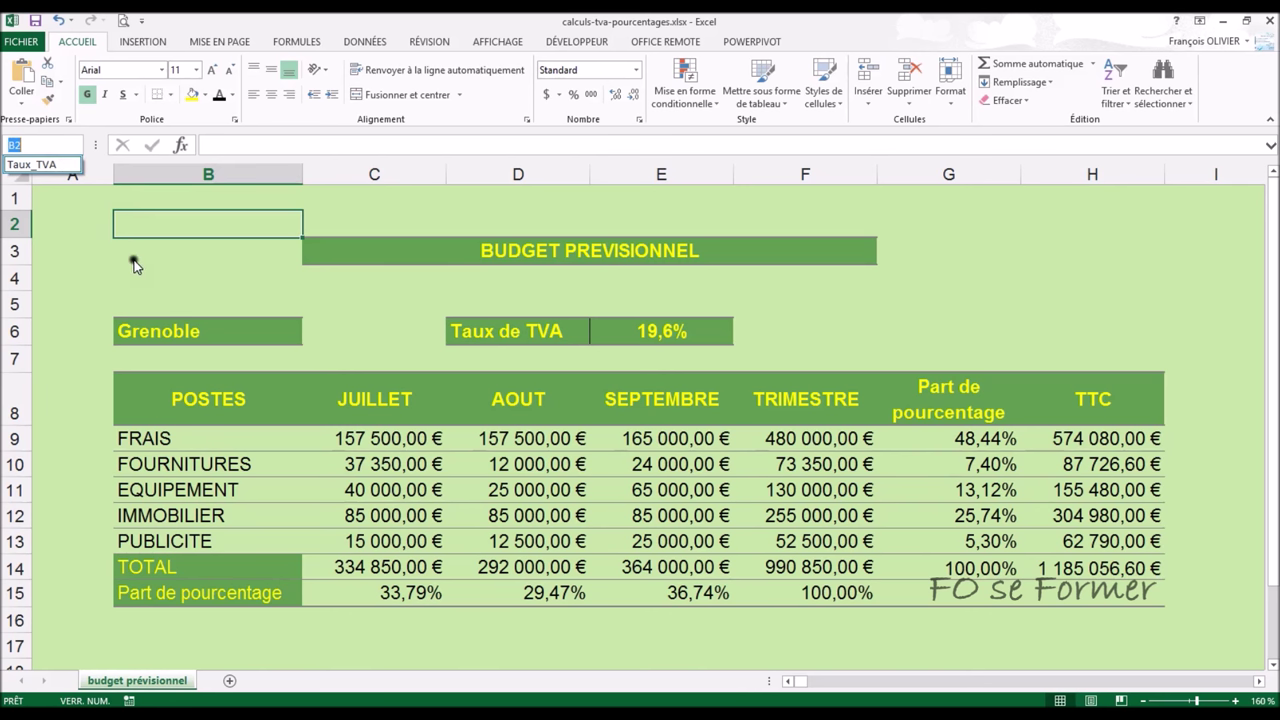
click(45, 165)
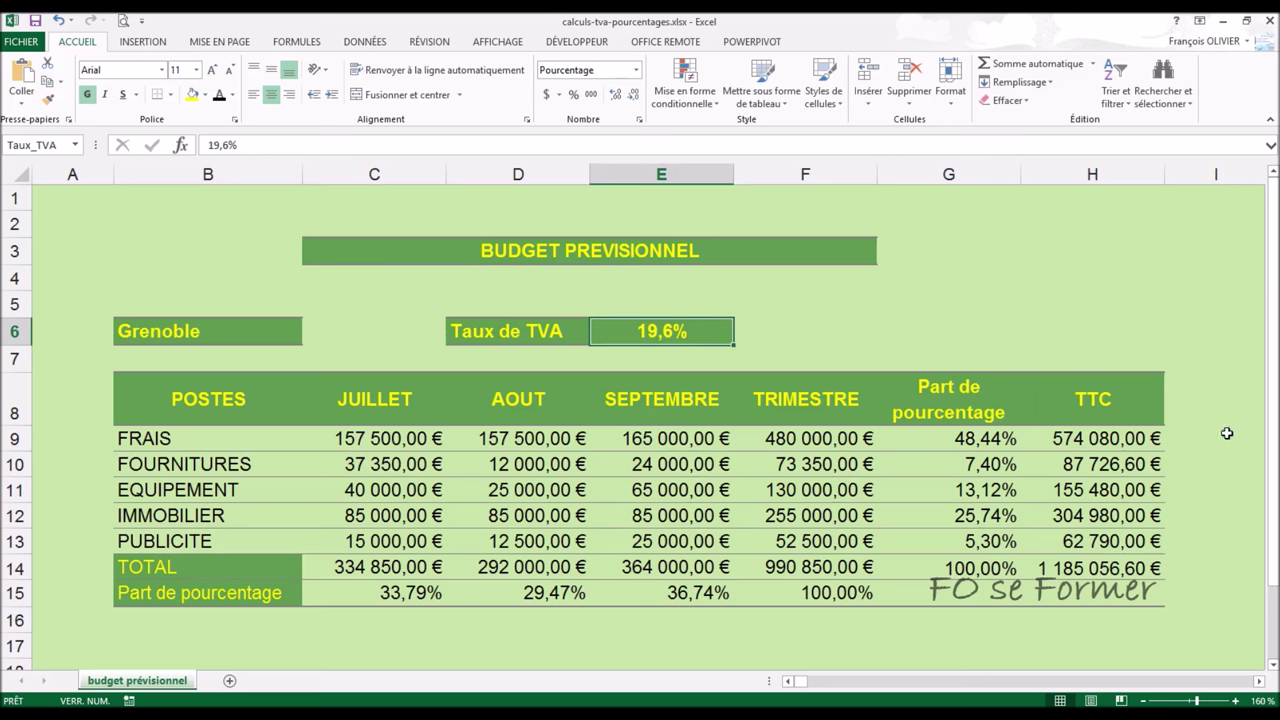
click(1128, 438)
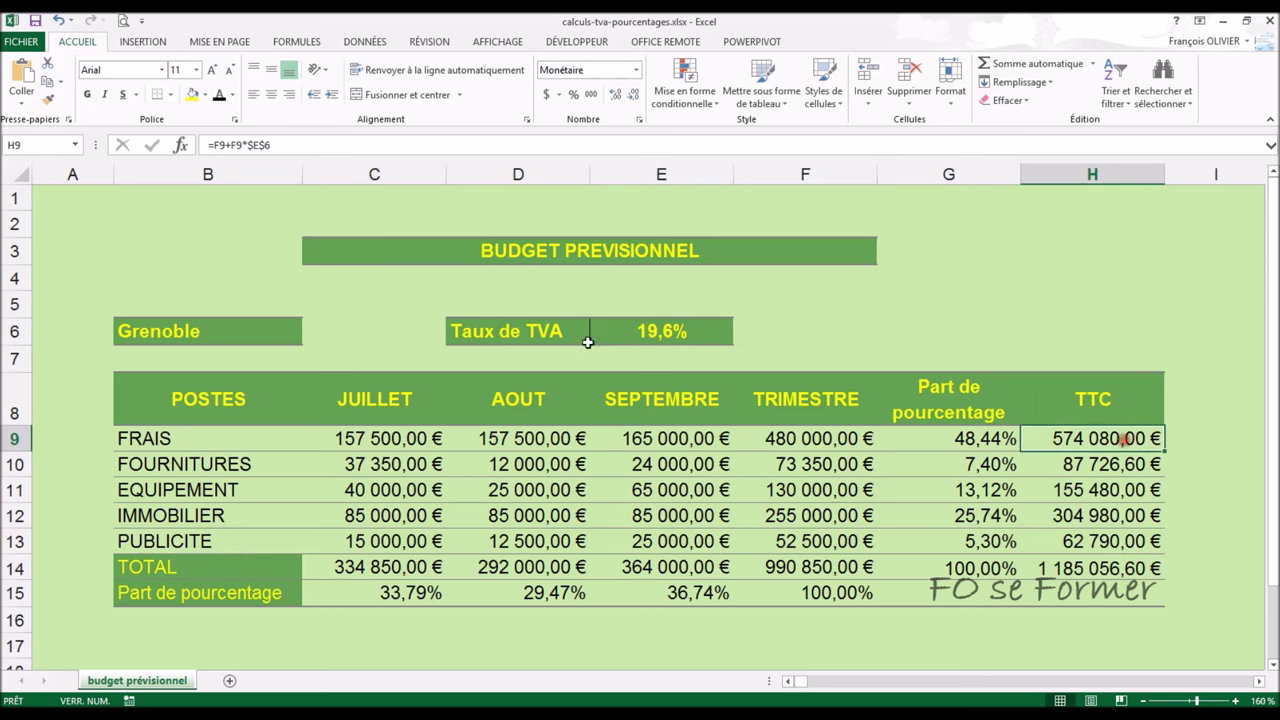
click(244, 145)
Step: Replace $E$6 in H9 with the name Taux_TVA, giving =F9+F9*Taux_TVA
drag(248, 145, 412, 150)
key(Delete)
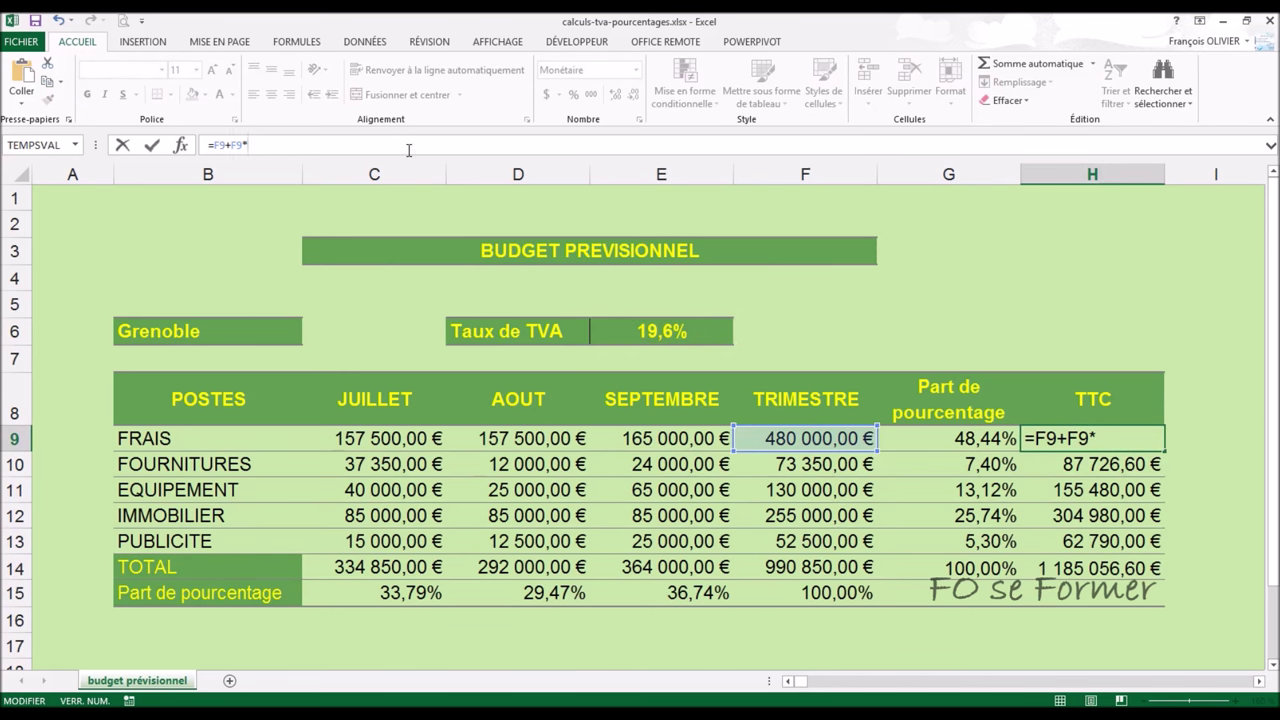
text(t)
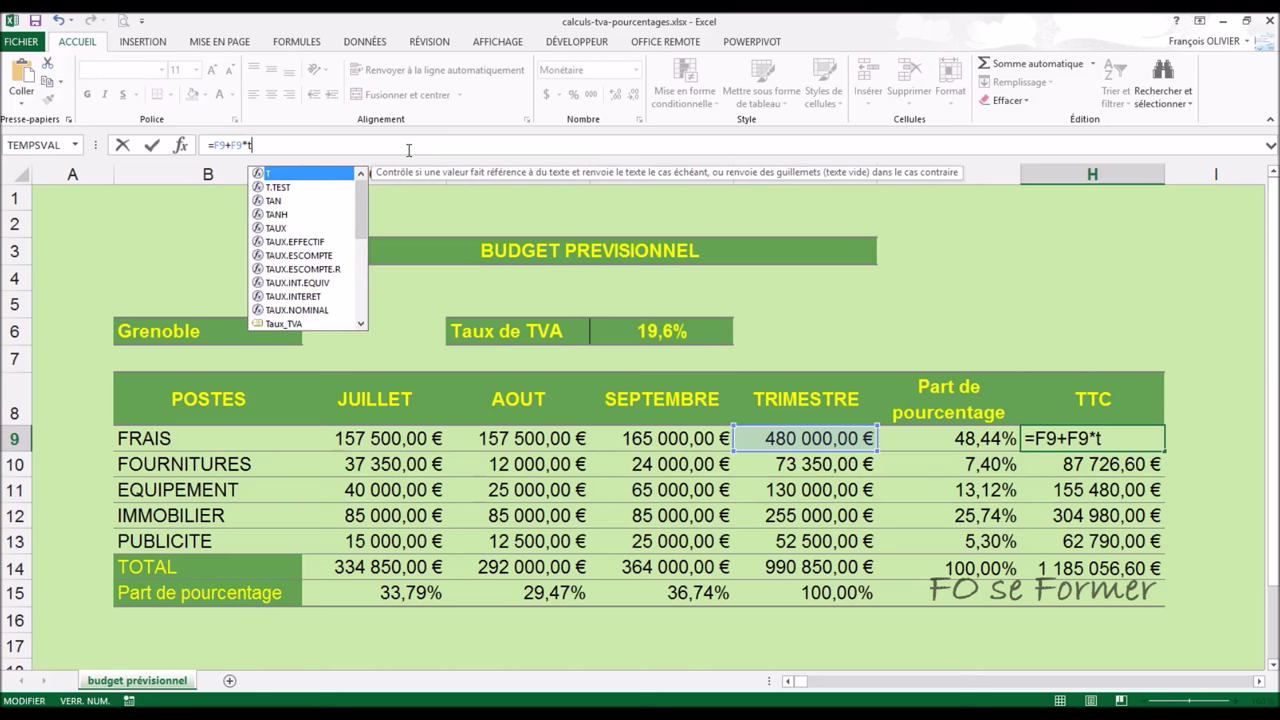
text(au)
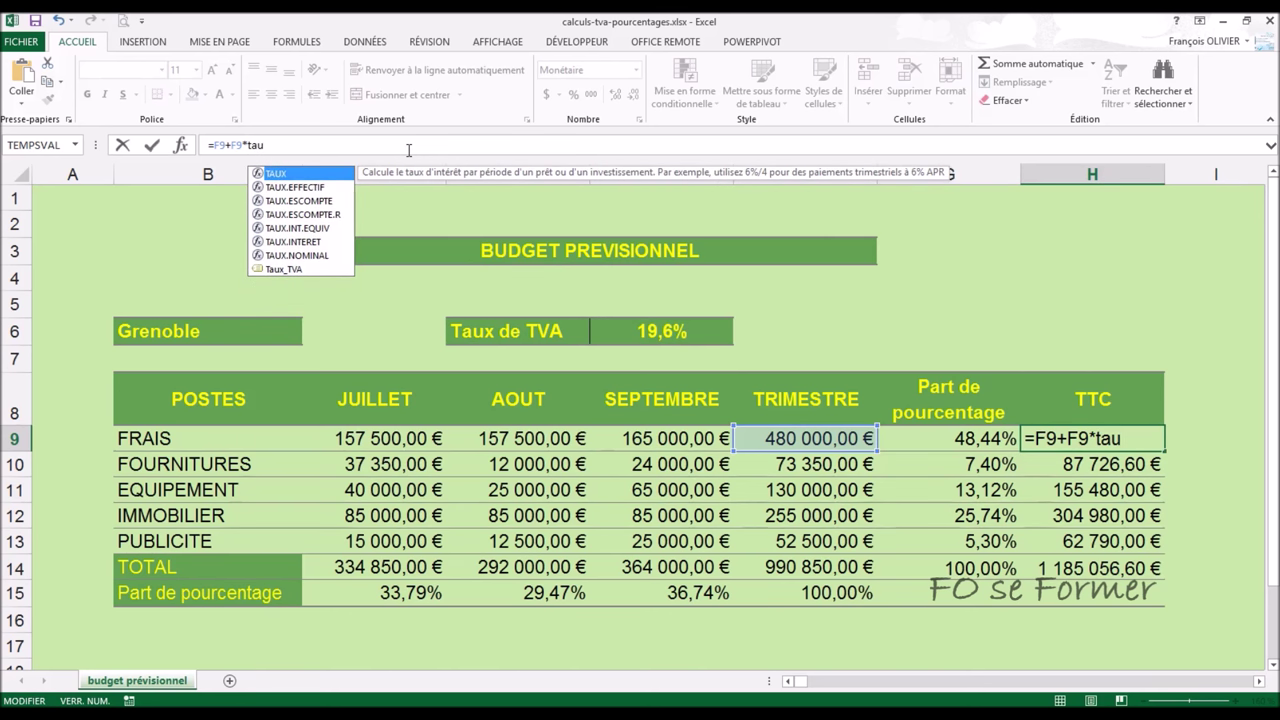
click(274, 270)
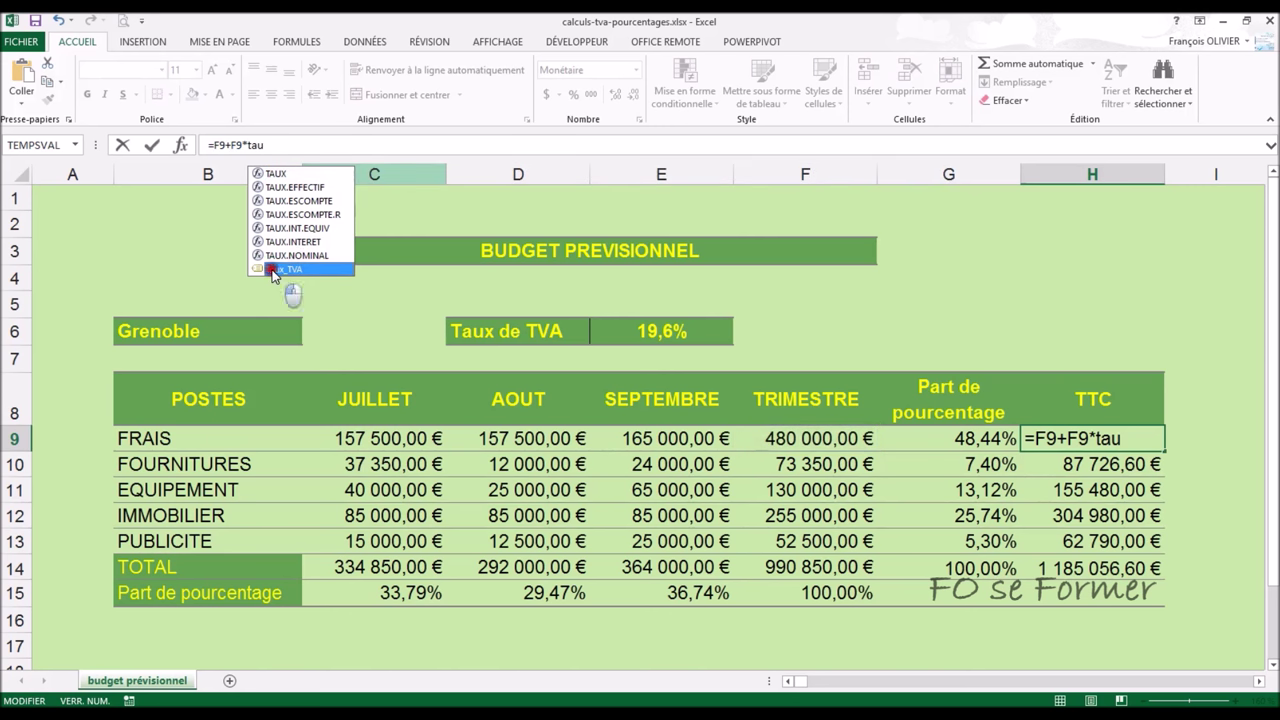
double_click(272, 270)
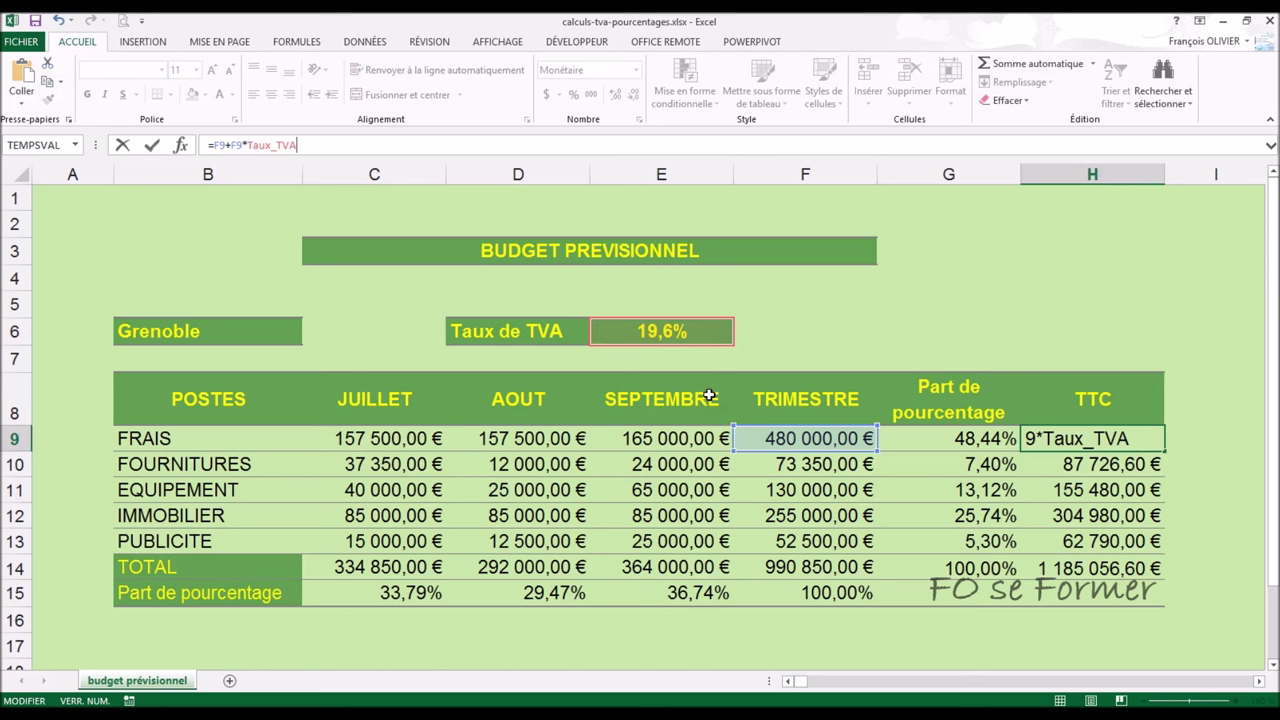
key(Return)
Step: Copy the Taux_TVA formula down to H14 and check H9's formula
click(1137, 431)
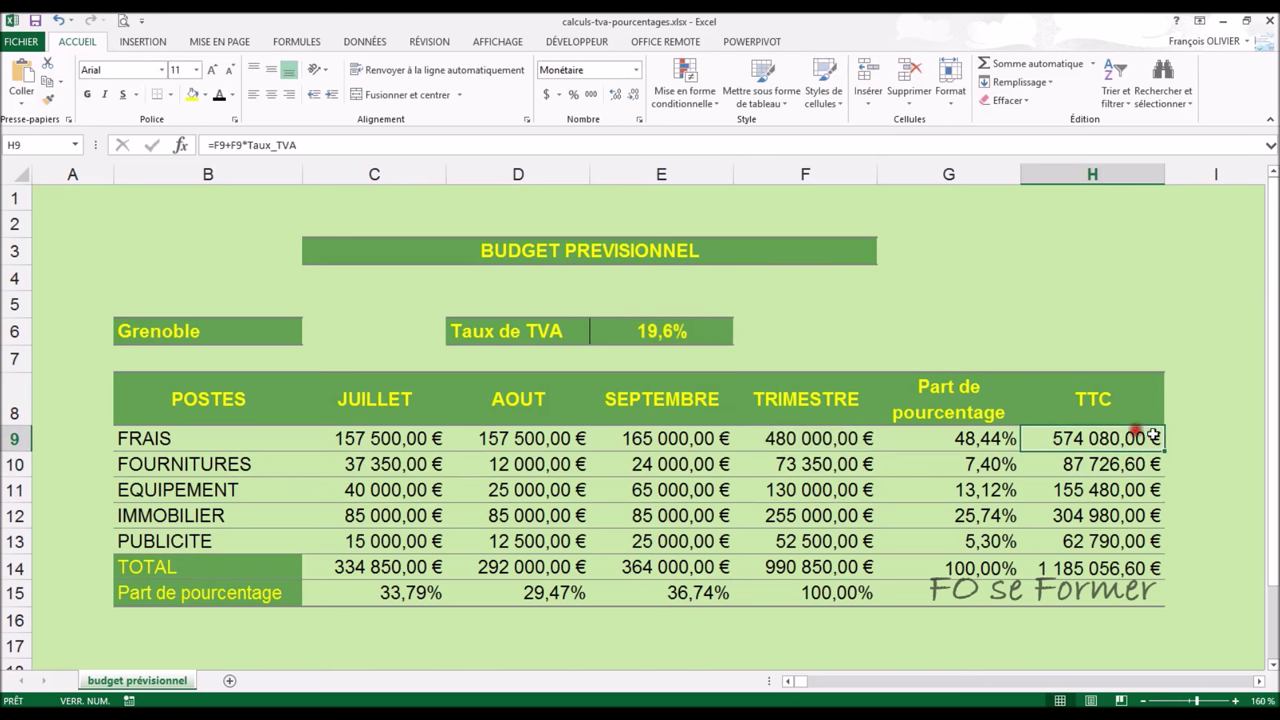
drag(1162, 450, 1160, 568)
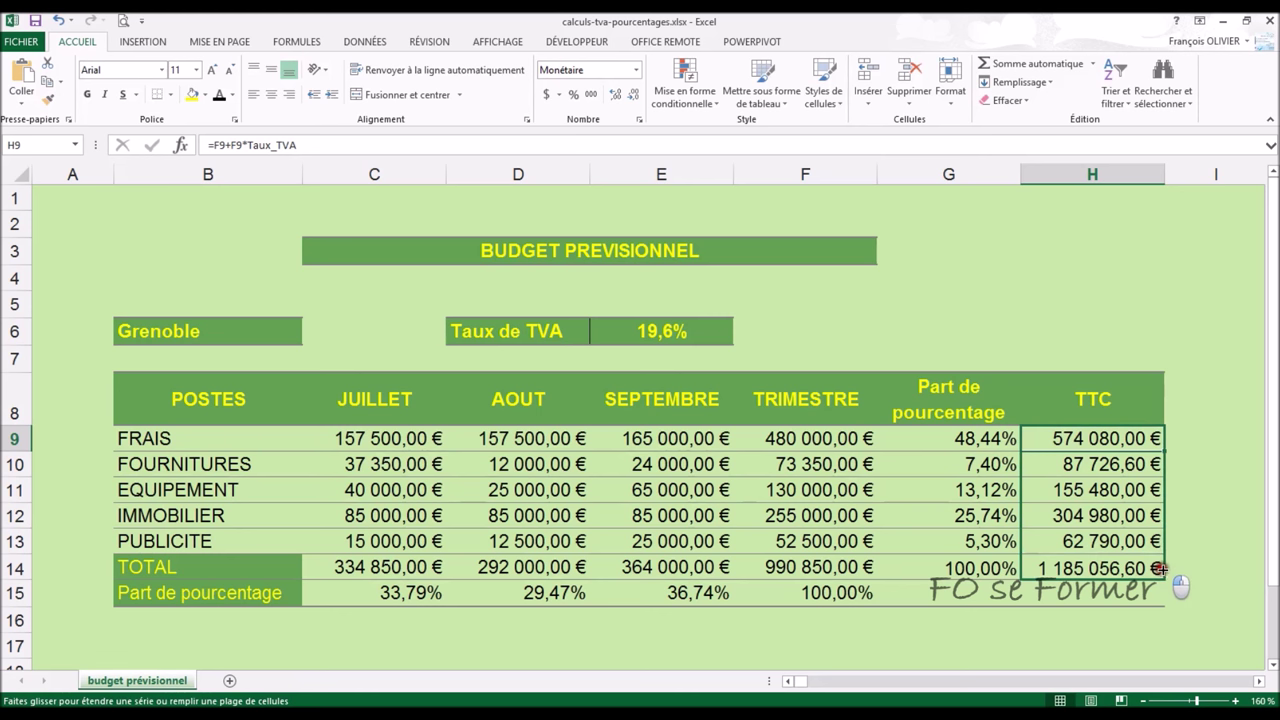
click(1100, 447)
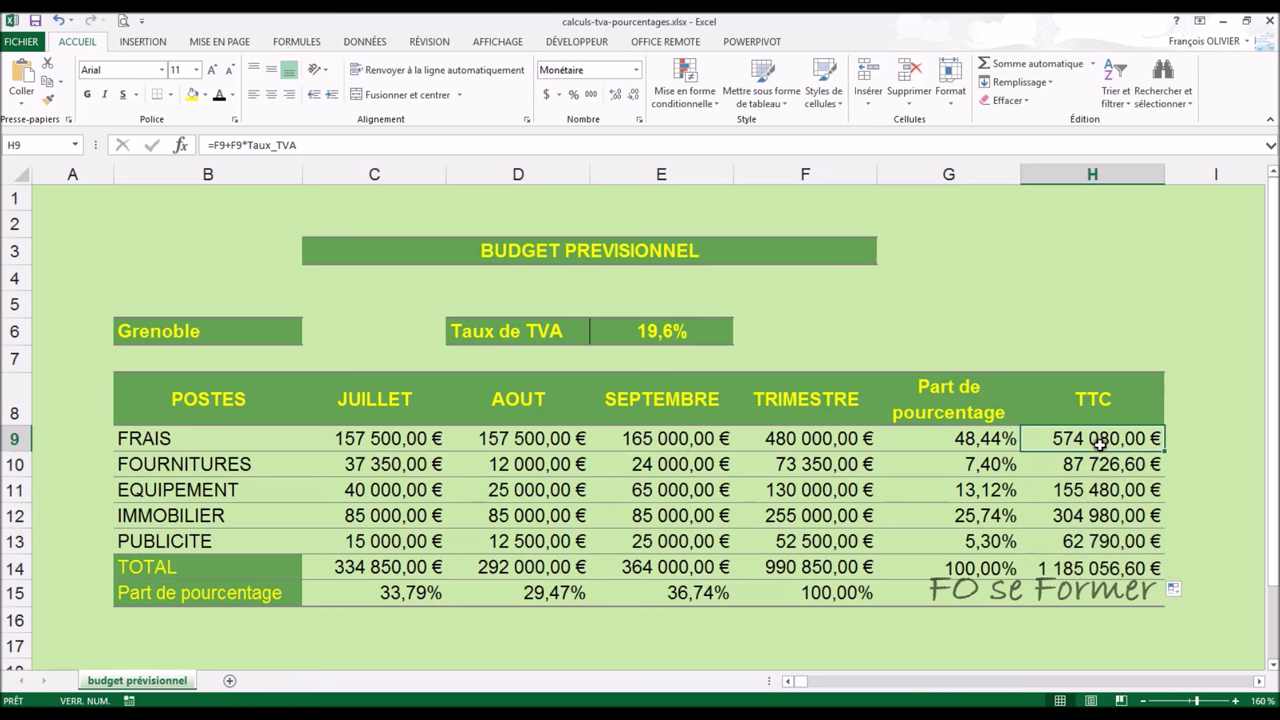
double_click(1098, 444)
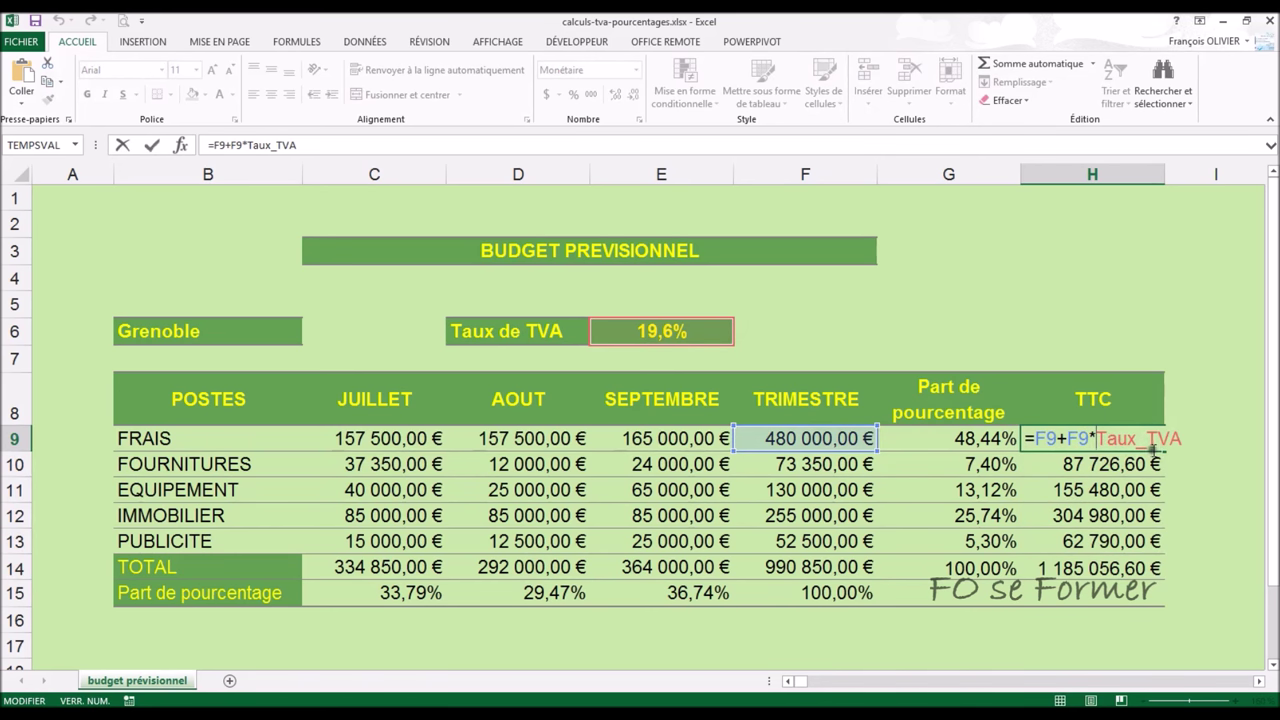
key(Return)
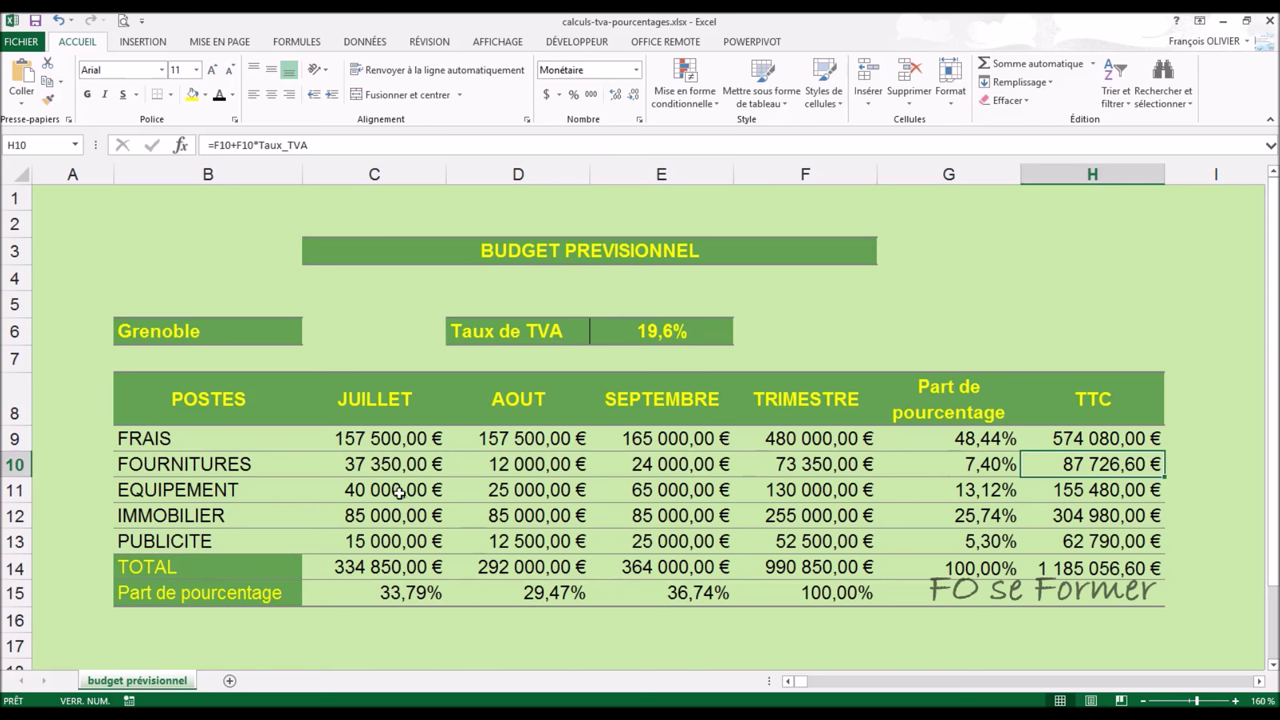
click(370, 568)
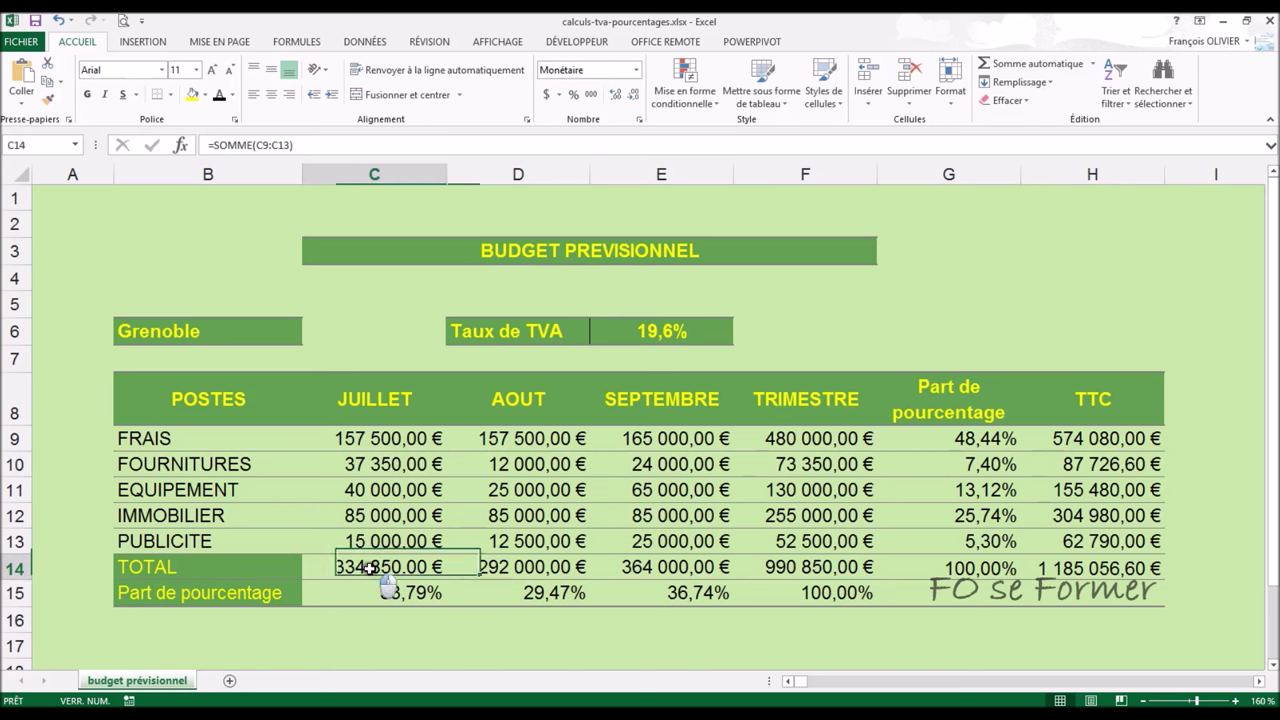
Step: Clear the July total formula from C14
double_click(370, 568)
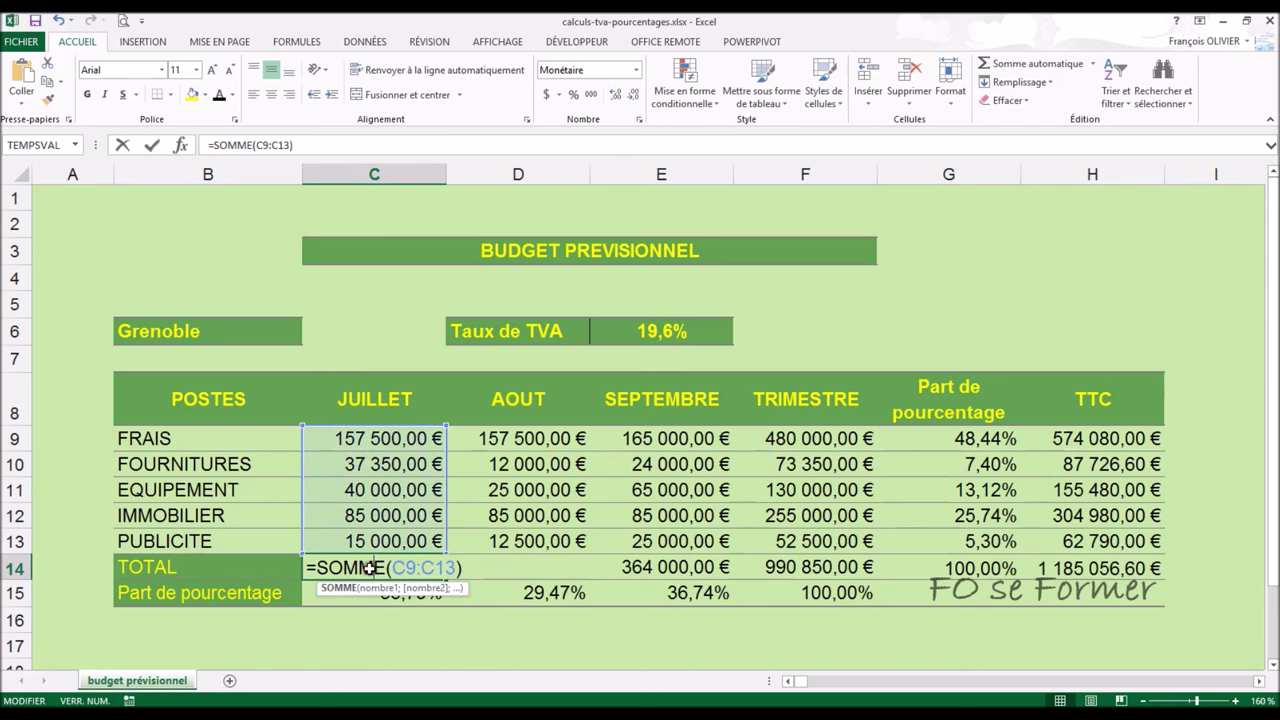
click(433, 585)
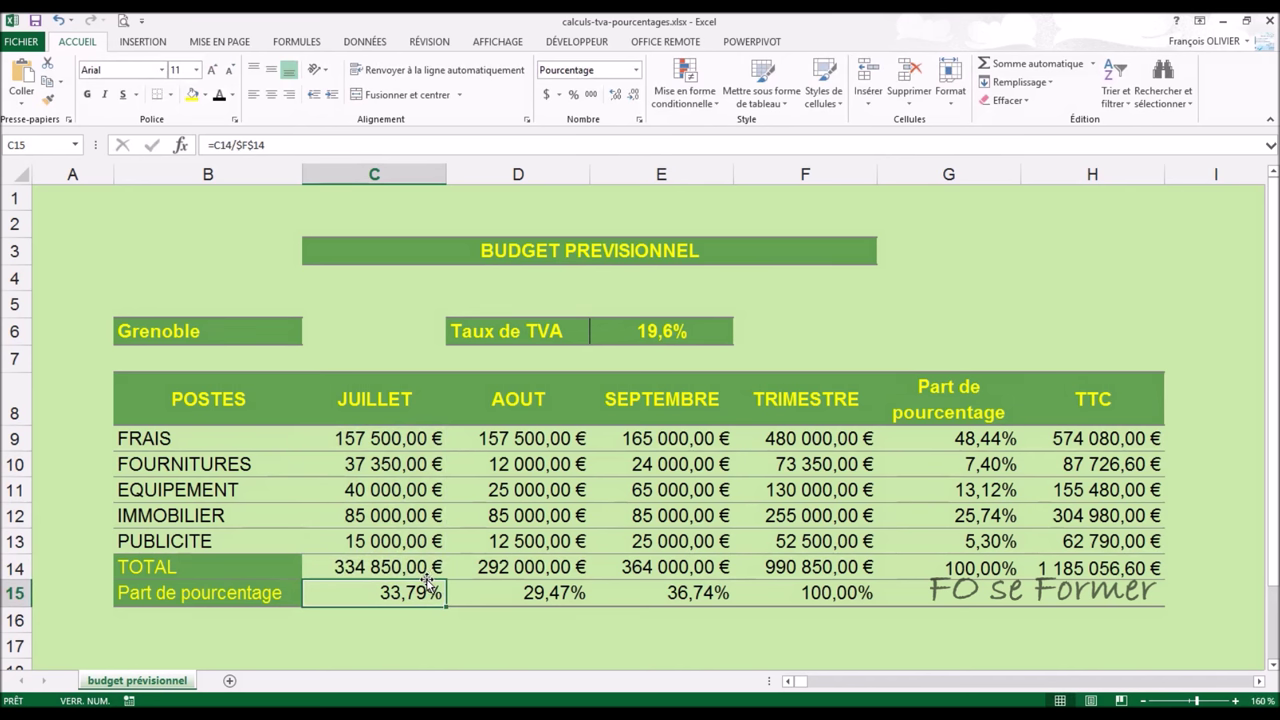
click(425, 568)
key(Delete)
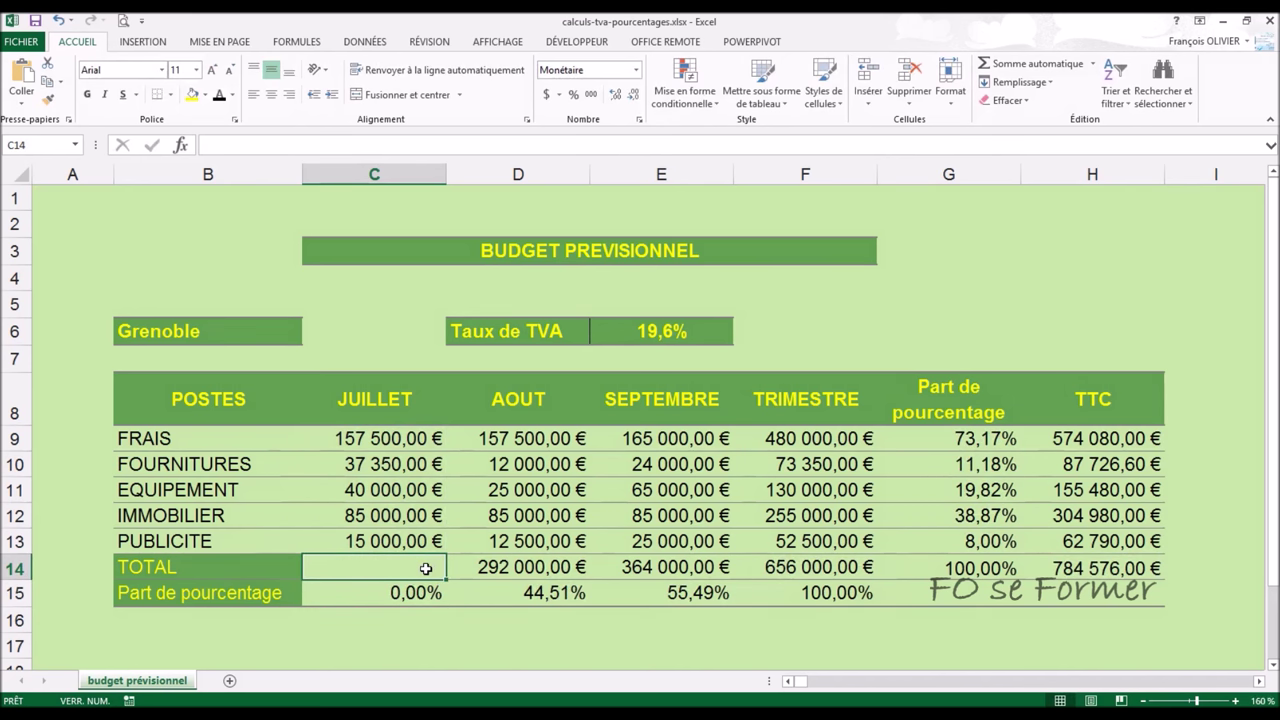
Step: Name the July amounts C9:C13 juillet
click(405, 438)
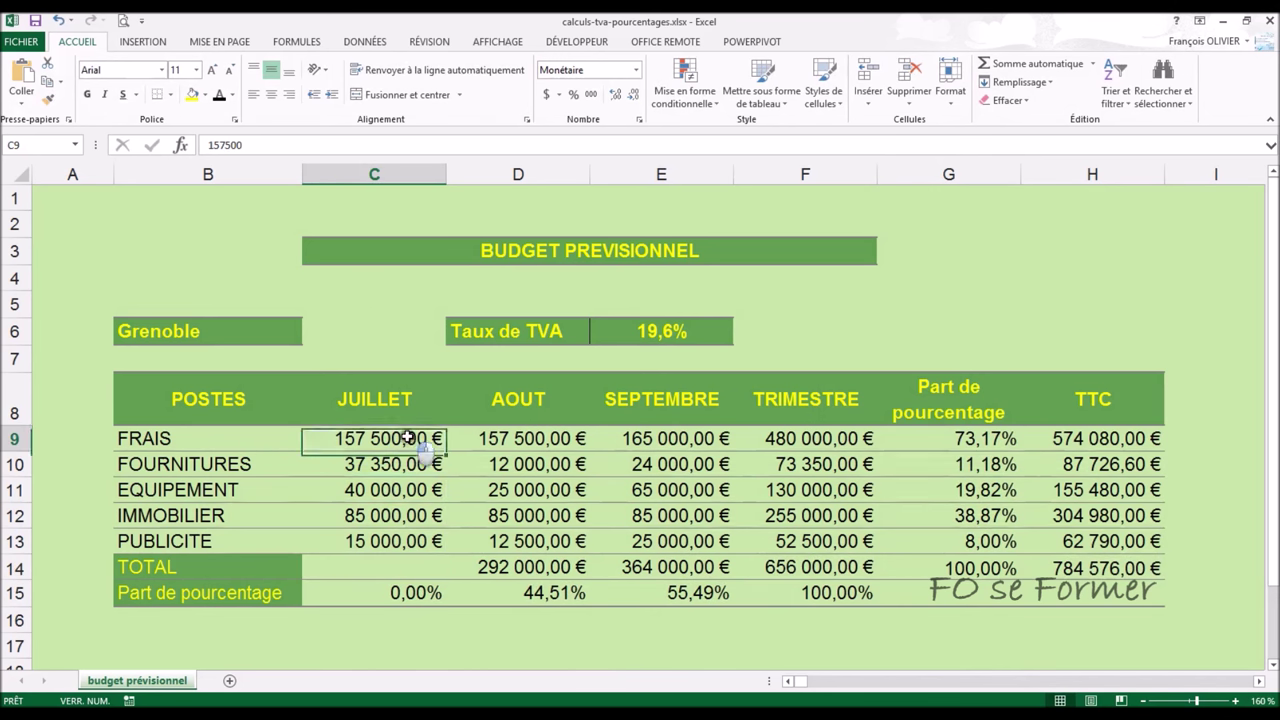
drag(399, 440, 404, 538)
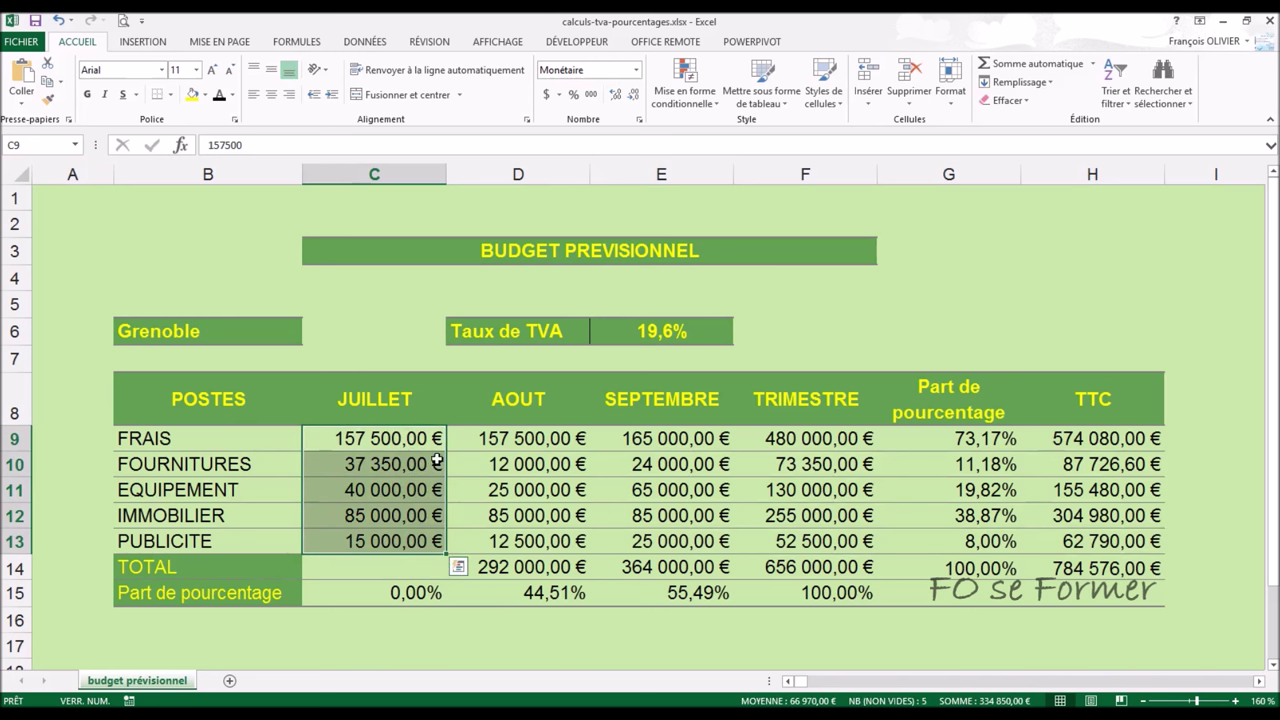
click(35, 145)
click(1024, 228)
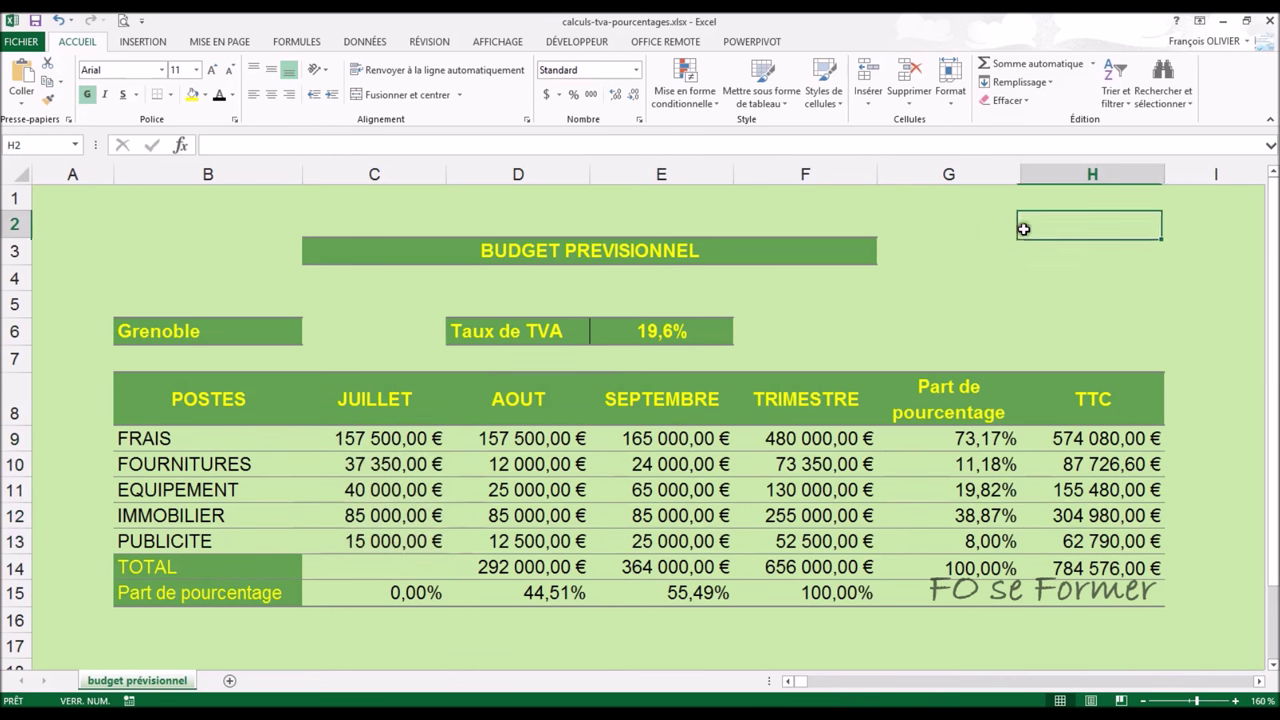
Step: Select juillet twice from the Name Box list to confirm it covers C9:C13
click(74, 145)
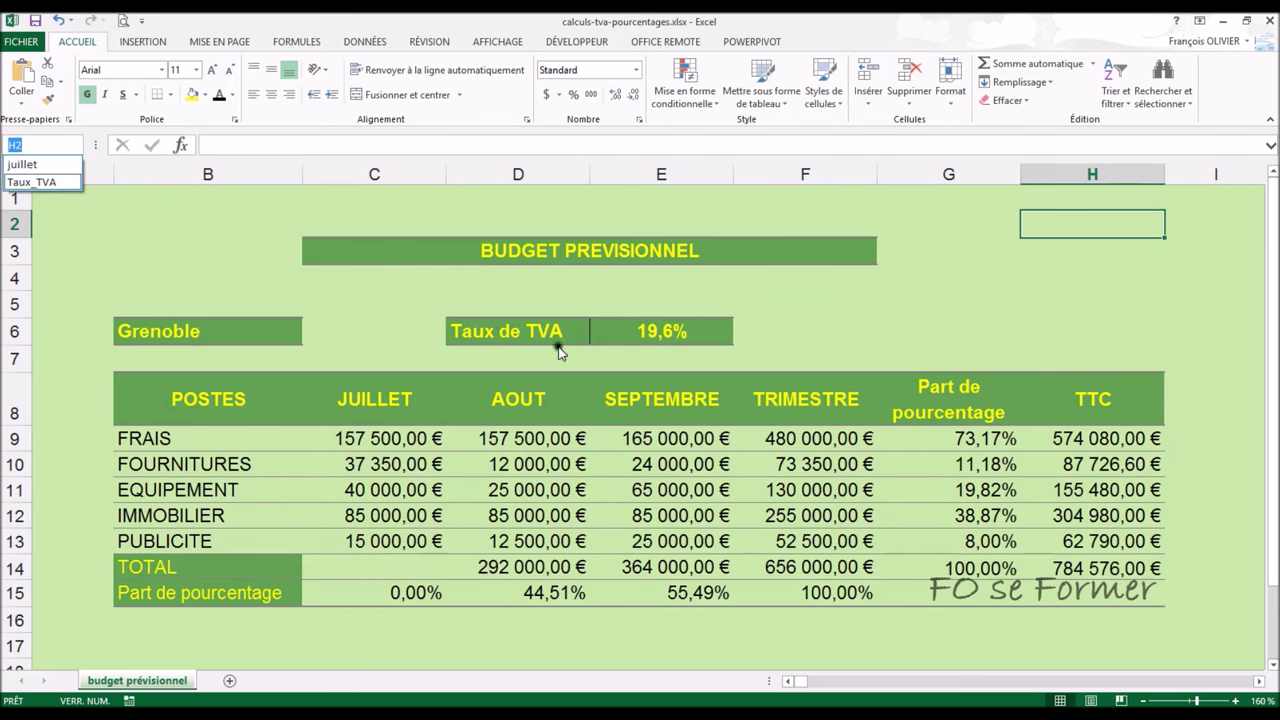
click(22, 165)
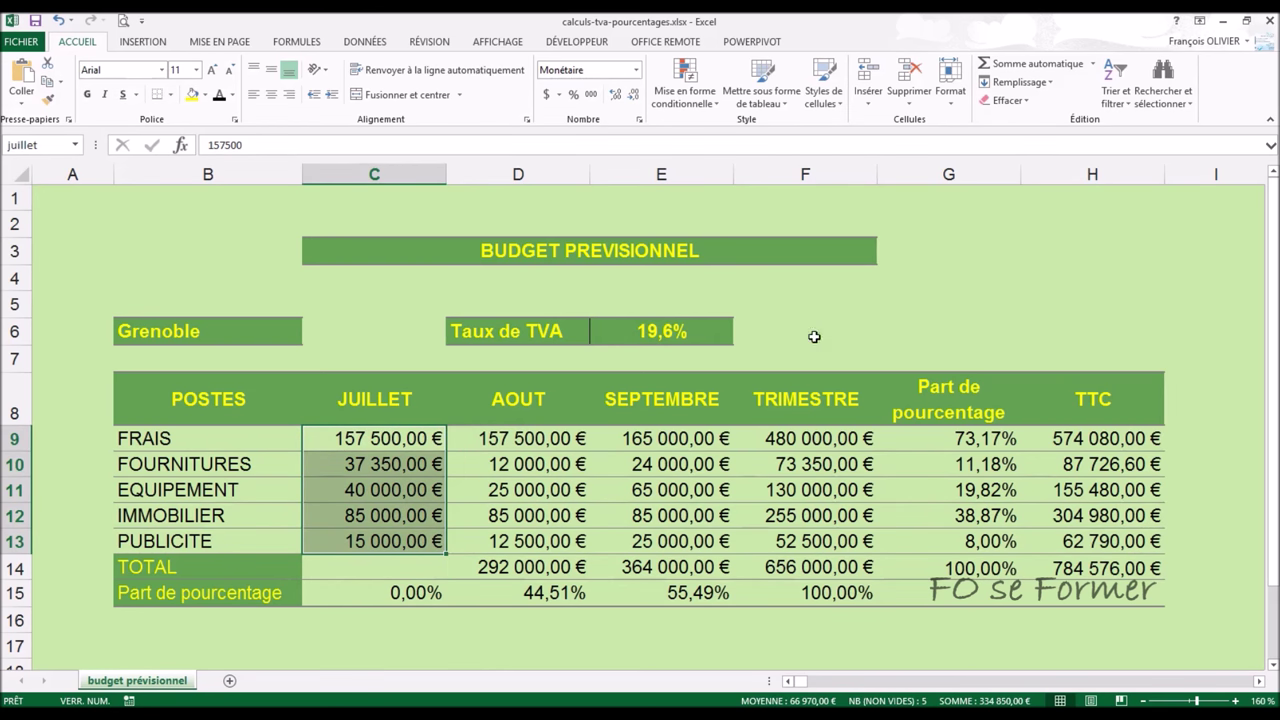
click(176, 249)
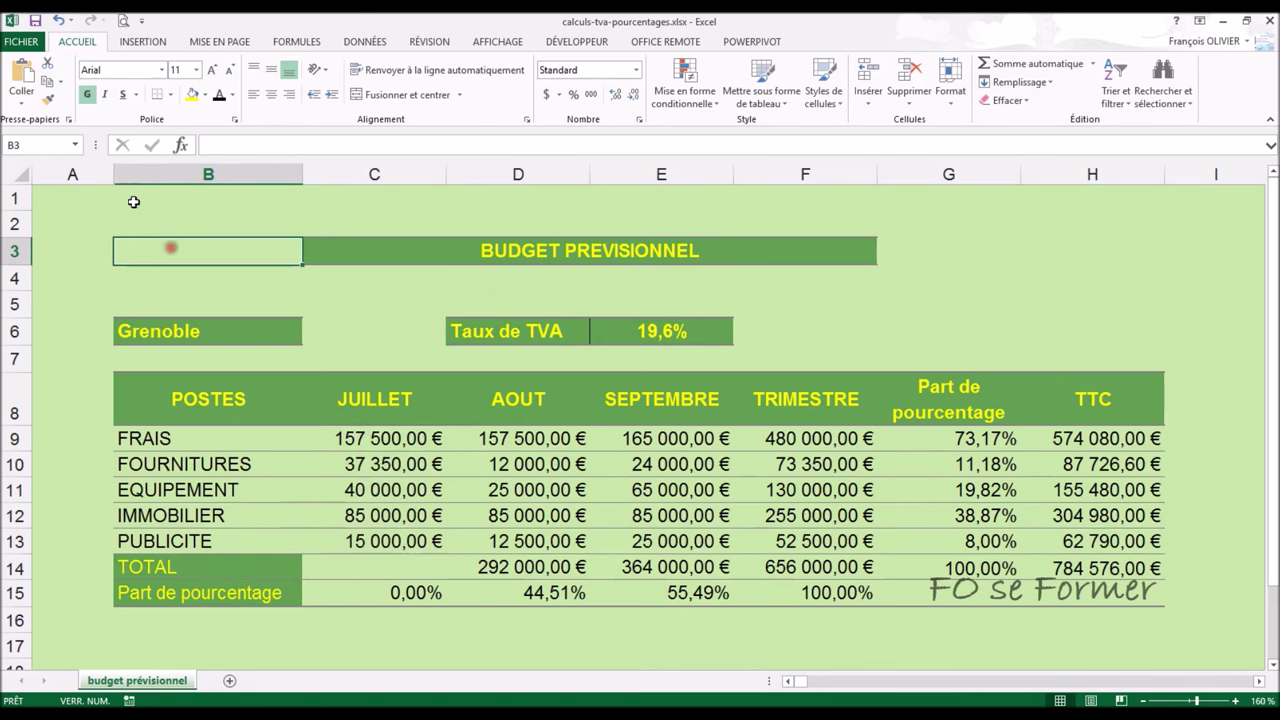
click(70, 145)
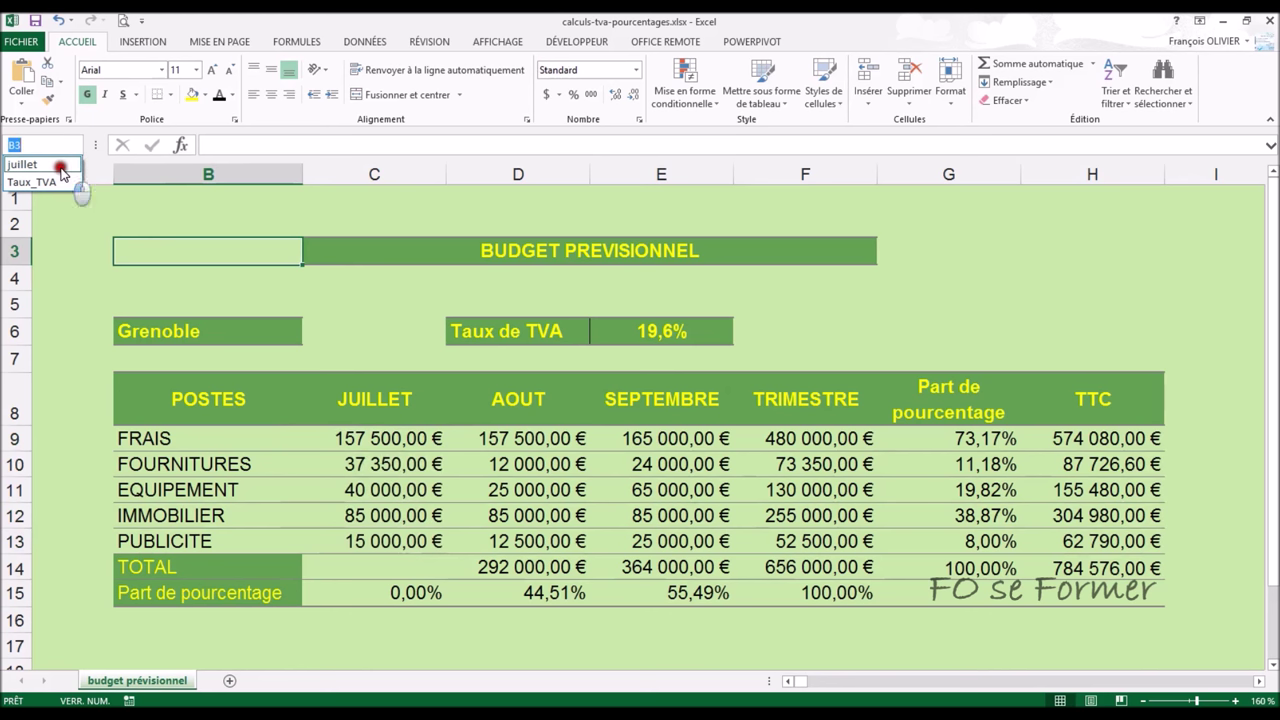
click(60, 164)
click(349, 566)
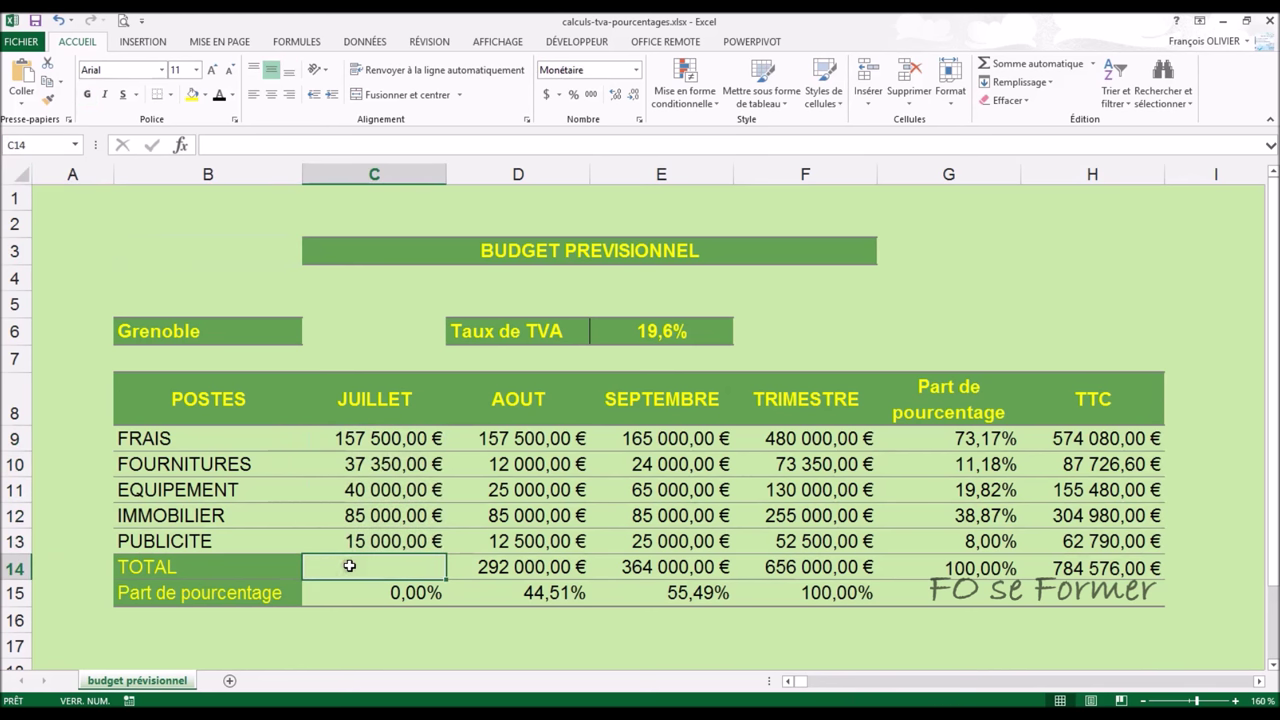
Step: Enter =SOMME(juillet) in C14, restoring the July total of 334 850,00 €
double_click(349, 566)
text(=somme()
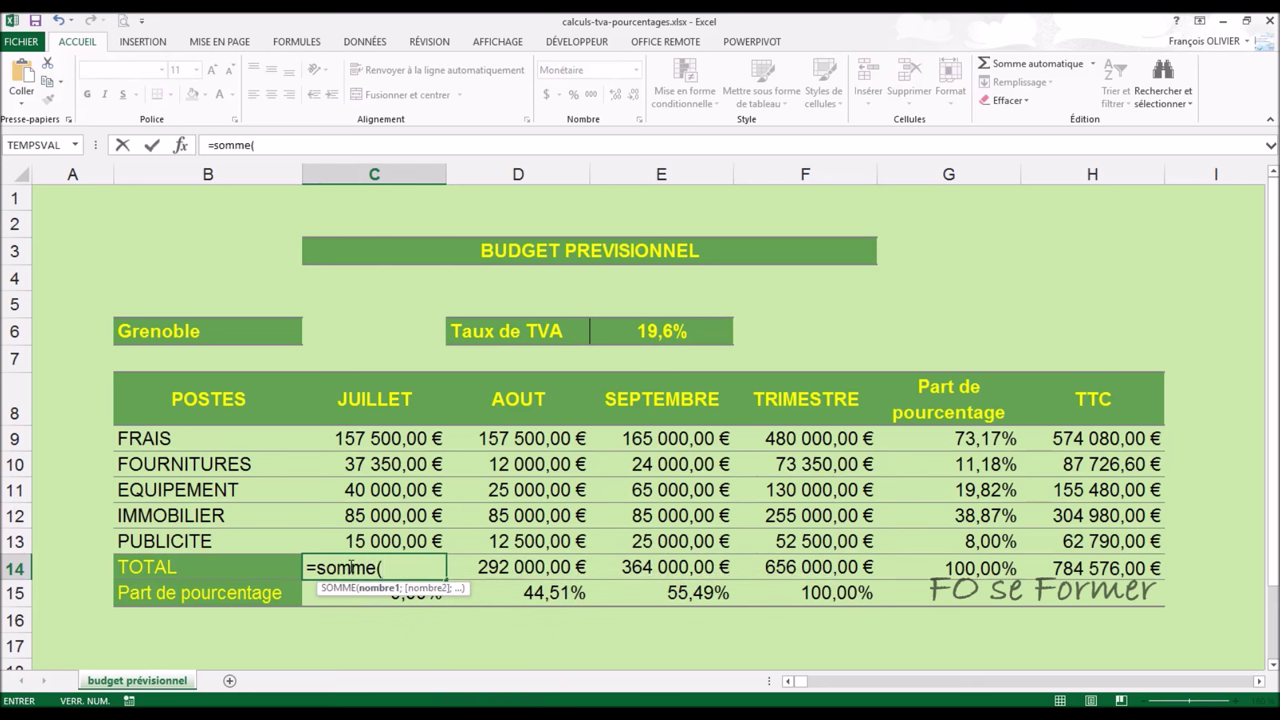
text(jui)
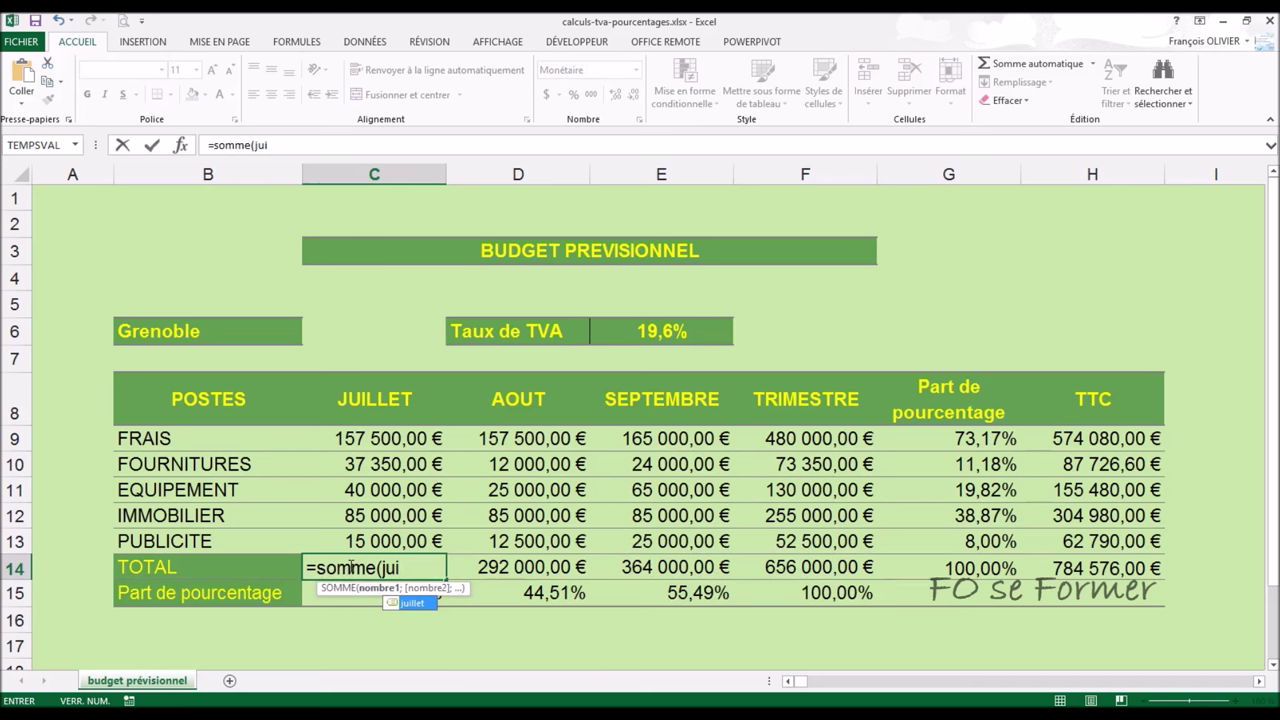
double_click(420, 605)
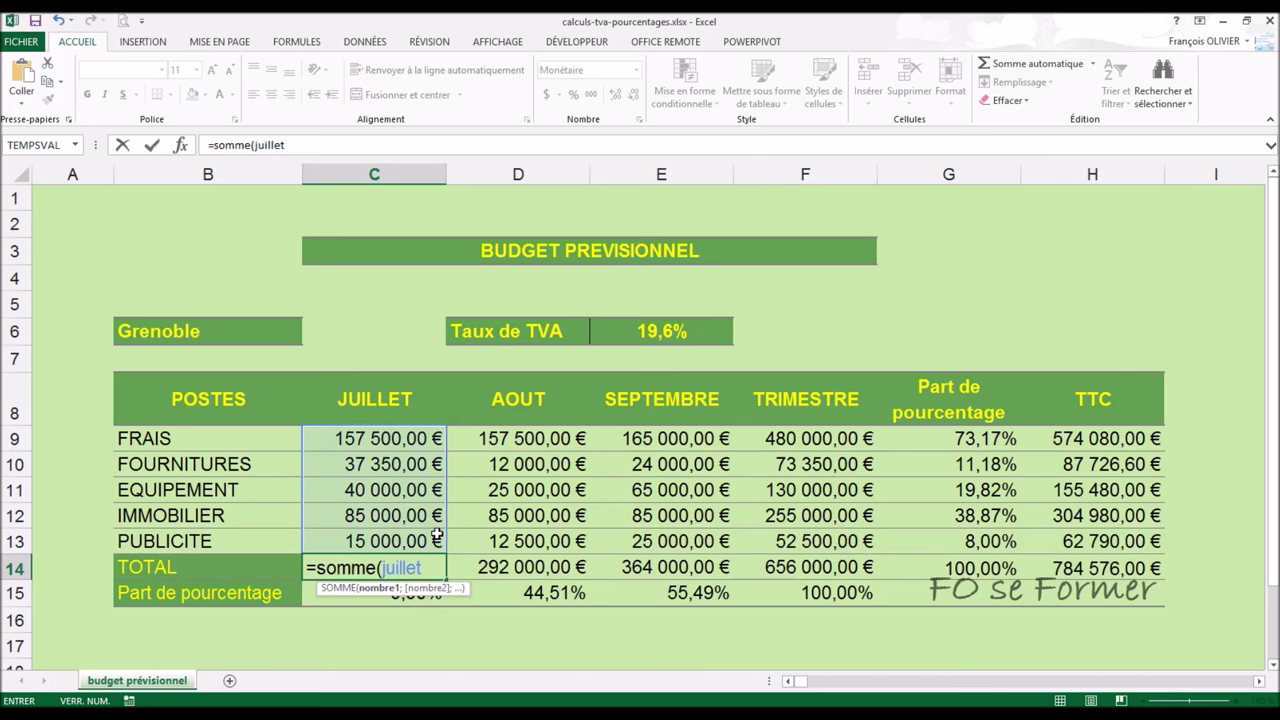
key(Return)
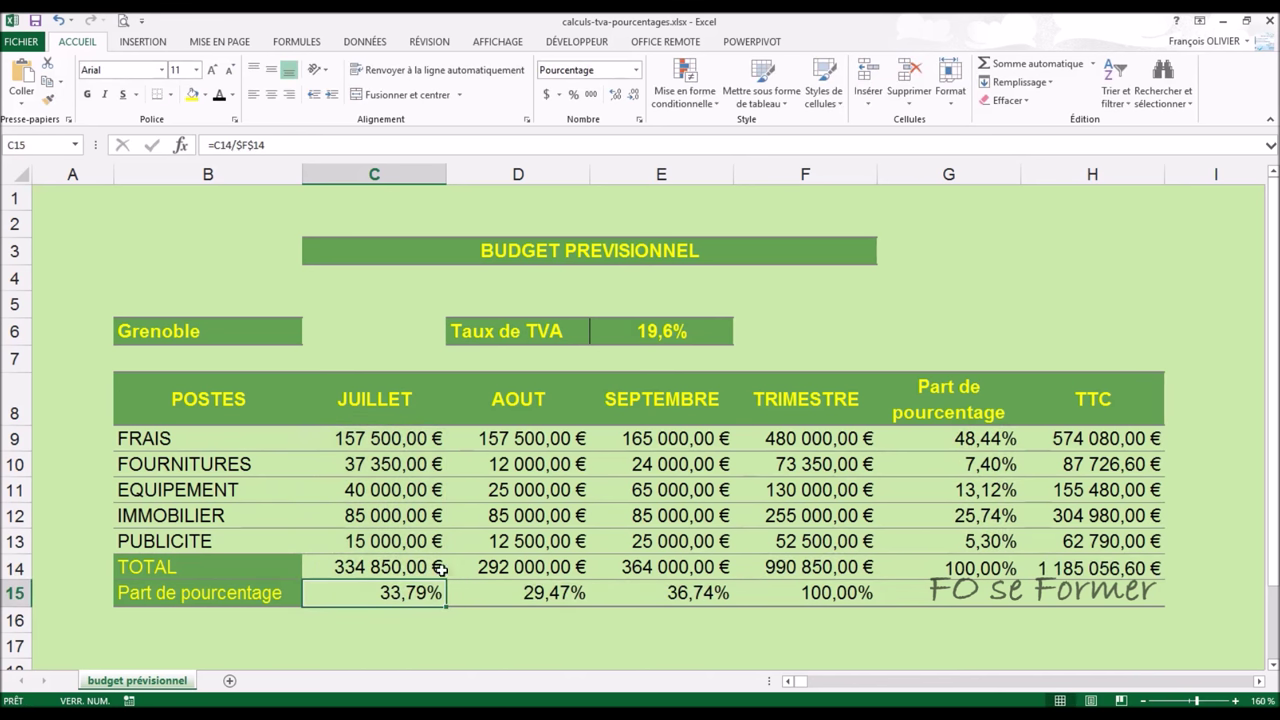